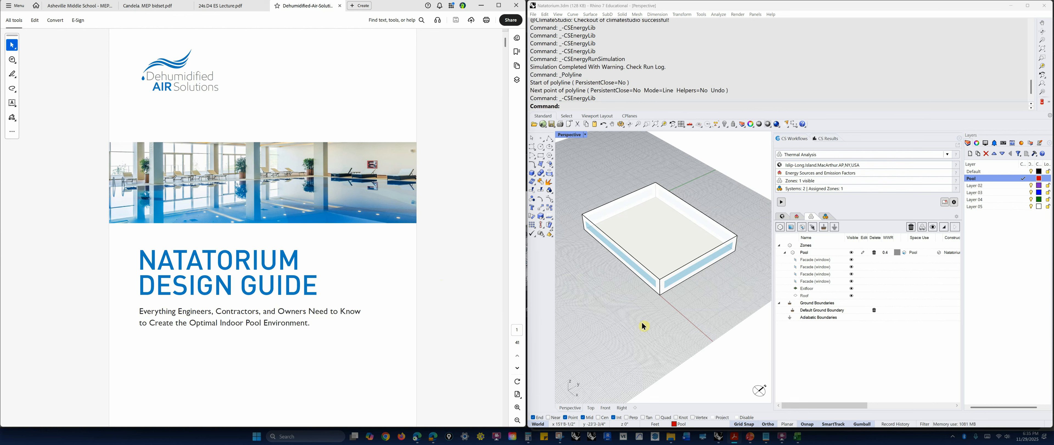
{"action": "left_click", "coordinate": [664, 326]}
{"action": "mouse_move", "coordinate": [663, 323]}
{"action": "right_mouse_down"}
{"action": "mouse_move", "coordinate": [665, 303]}
{"action": "mouse_move", "coordinate": [663, 323]}
{"action": "right_mouse_up"}
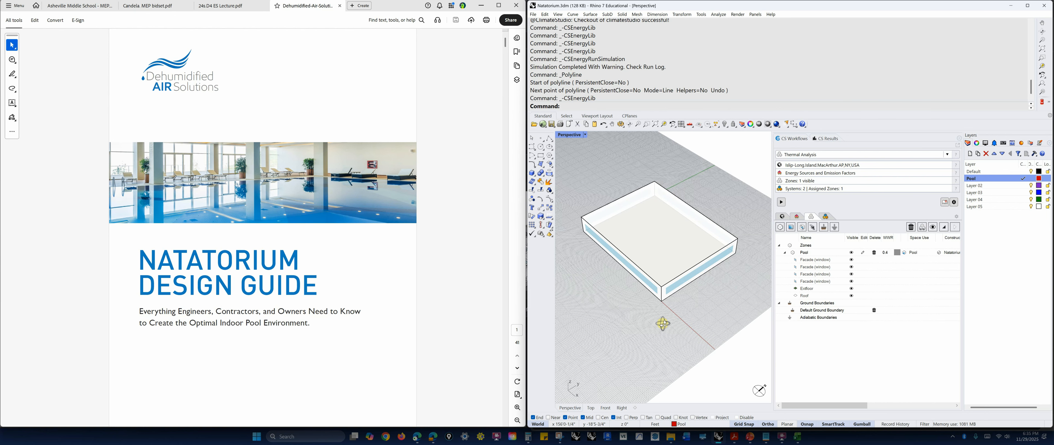
{"action": "scroll", "coordinate": [601, 266], "scroll_direction": "up", "scroll_amount": 2}
{"action": "scroll", "coordinate": [613, 284], "scroll_direction": "down", "scroll_amount": 2}
{"action": "mouse_move", "coordinate": [615, 286]}
{"action": "right_mouse_down"}
{"action": "mouse_move", "coordinate": [613, 274]}
{"action": "mouse_move", "coordinate": [615, 283]}
{"action": "right_mouse_up"}
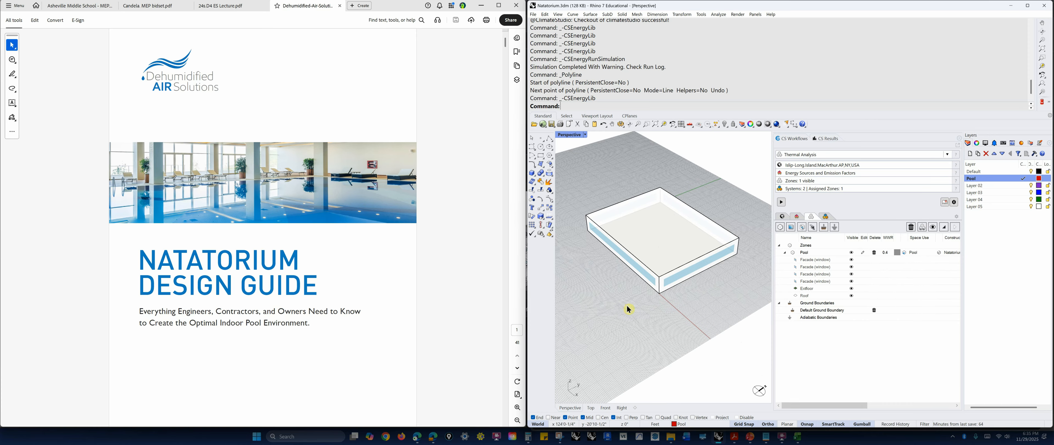
{"action": "right_click_drag", "start_coordinate": [675, 305], "coordinate": [677, 302]}
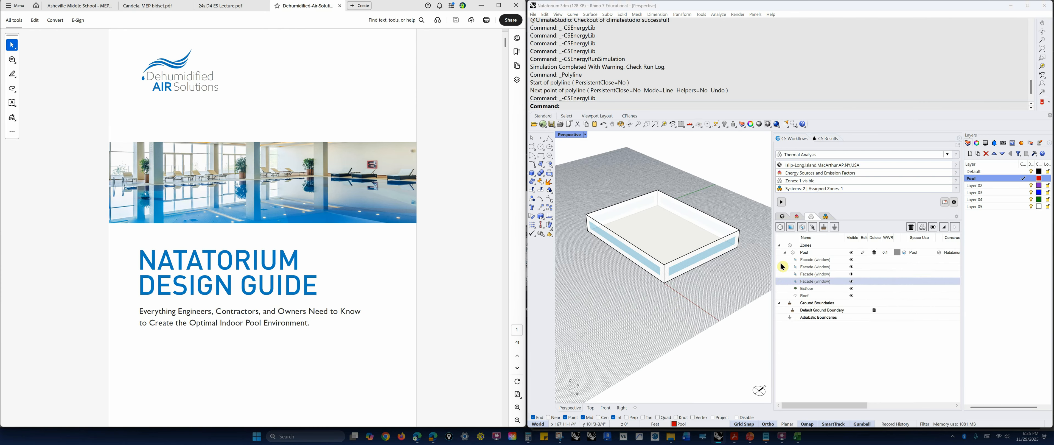
{"action": "right_click_drag", "start_coordinate": [683, 301], "coordinate": [681, 298]}
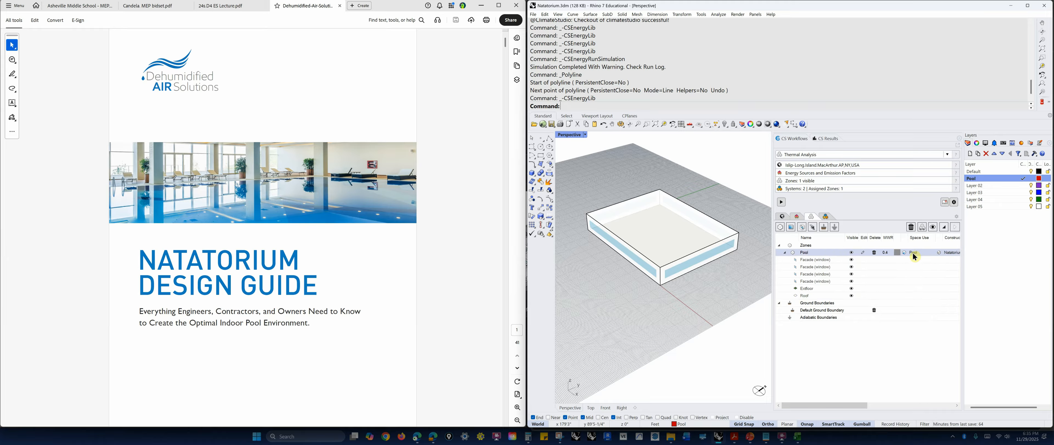
Open the template library and try duplicating the 90.1-2019 College - Art Classroom space use template.
{"action": "left_click", "coordinate": [945, 203]}
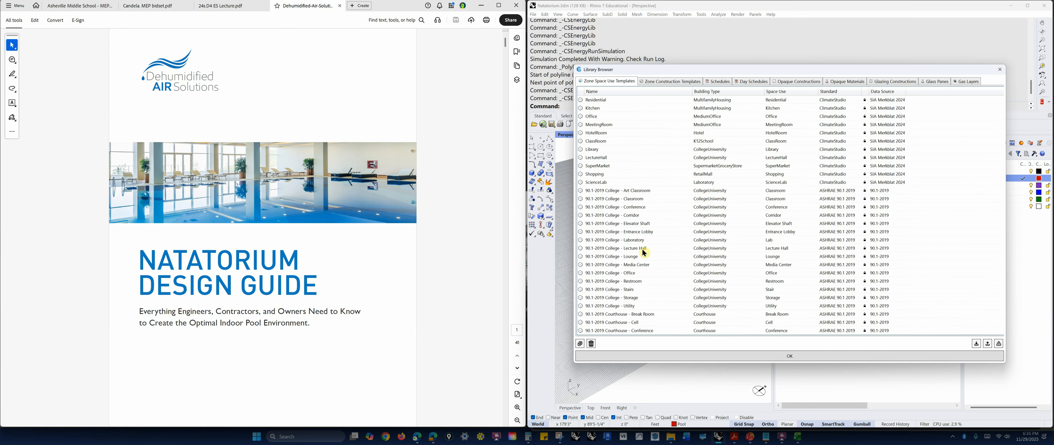
{"action": "left_click", "coordinate": [601, 190]}
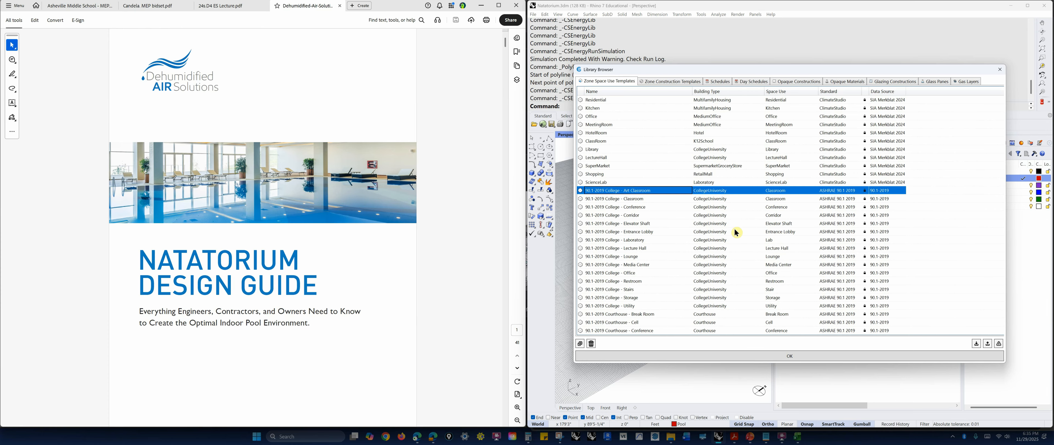
{"action": "left_click", "coordinate": [581, 345]}
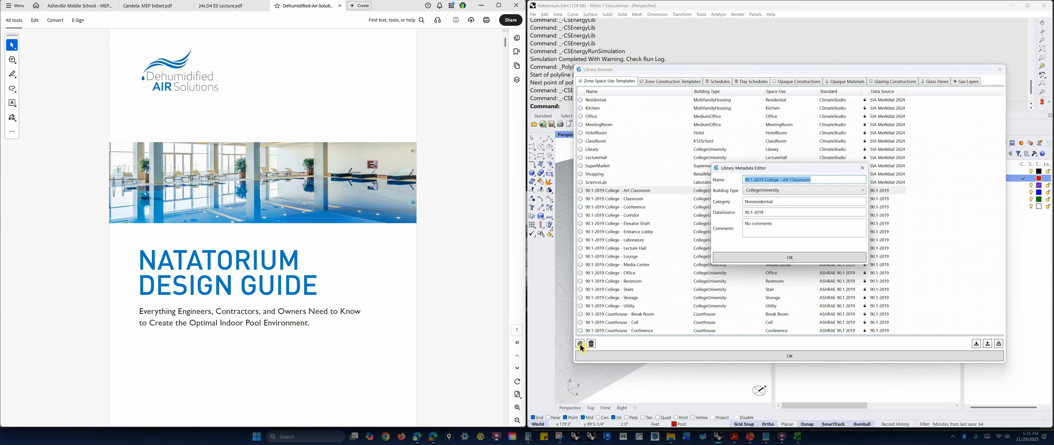
{"action": "left_click", "coordinate": [862, 168]}
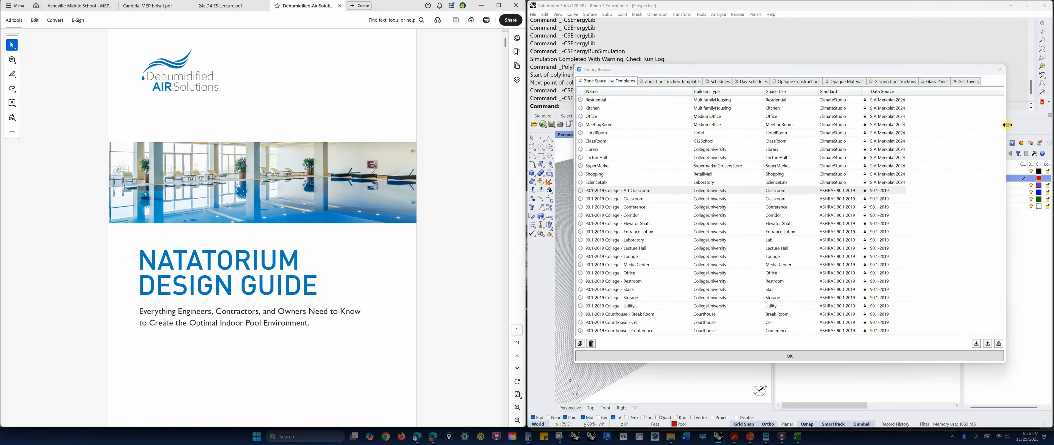
Open the Natatorium zone space use template's load settings for editing, going to the people density value.
{"action": "left_click_drag", "start_coordinate": [1007, 125], "coordinate": [1014, 124]}
{"action": "scroll", "coordinate": [994, 228], "scroll_direction": "down", "scroll_amount": 20}
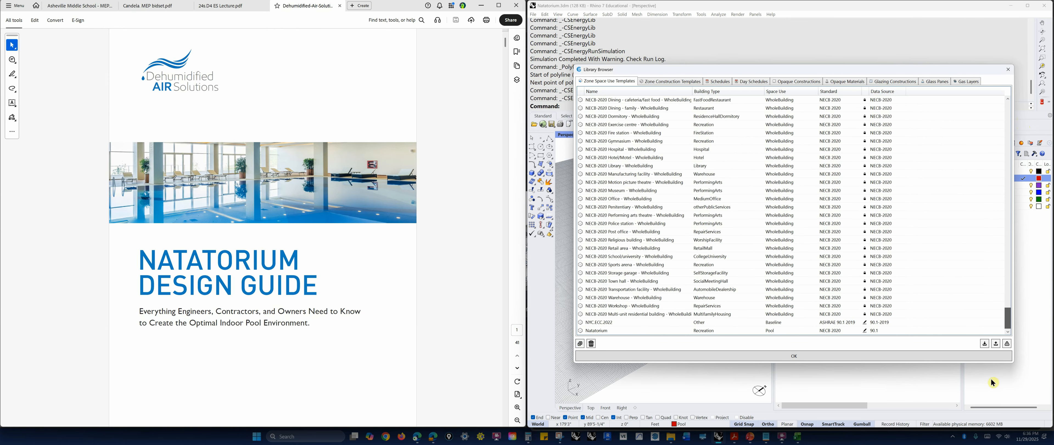
{"action": "left_click", "coordinate": [600, 330]}
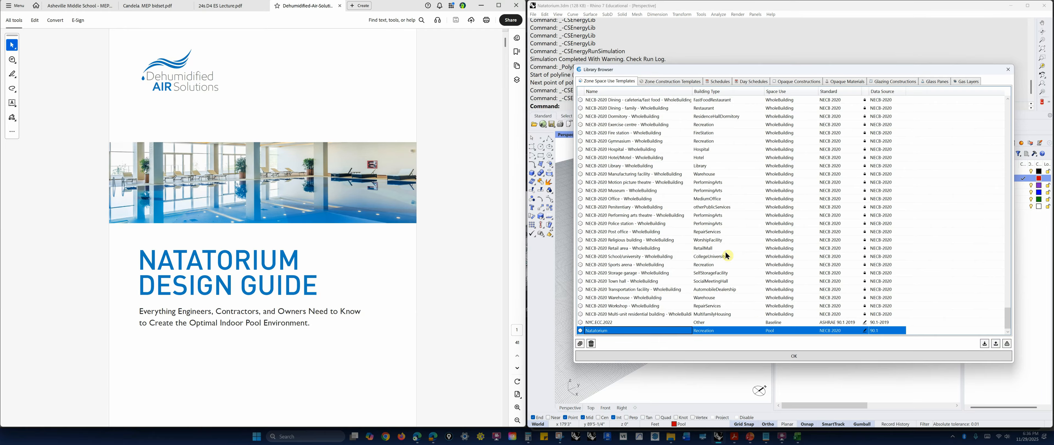
{"action": "double_click", "coordinate": [864, 330]}
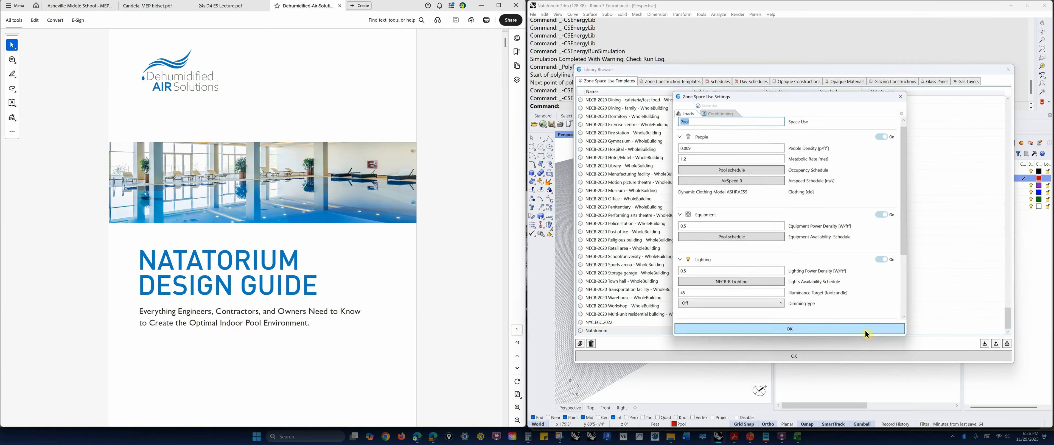
{"action": "left_click", "coordinate": [700, 122]}
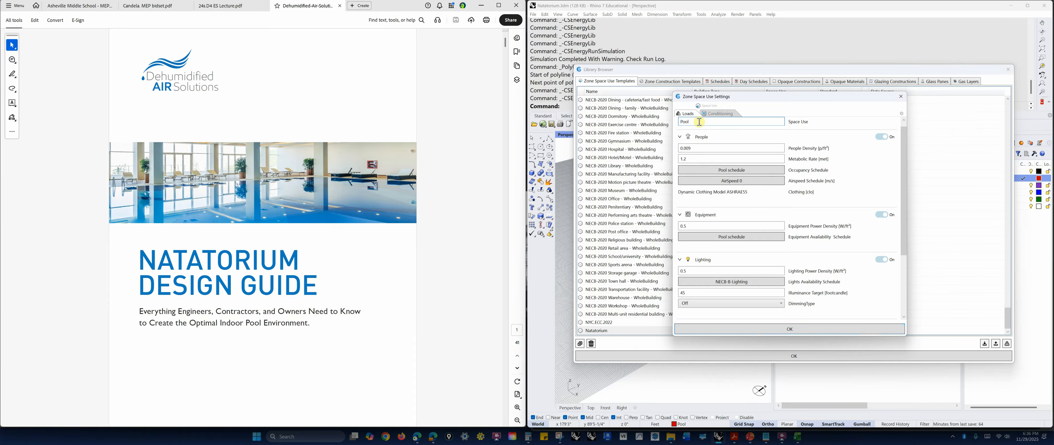
{"action": "left_click", "coordinate": [697, 146]}
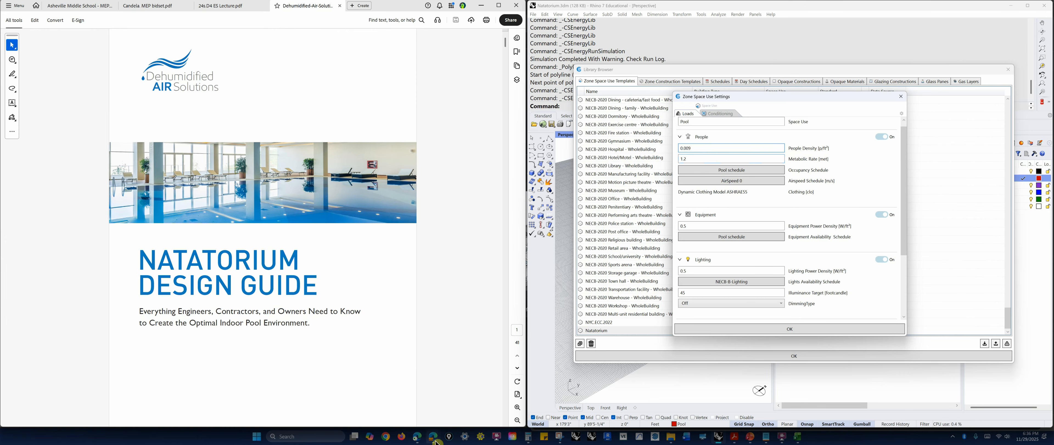
Switch to the browser's IBC Chapter 10 page and consult the occupant load factors for swimming pools.
{"action": "mouse_move", "coordinate": [433, 436]}
{"action": "mouse_move", "coordinate": [447, 416]}
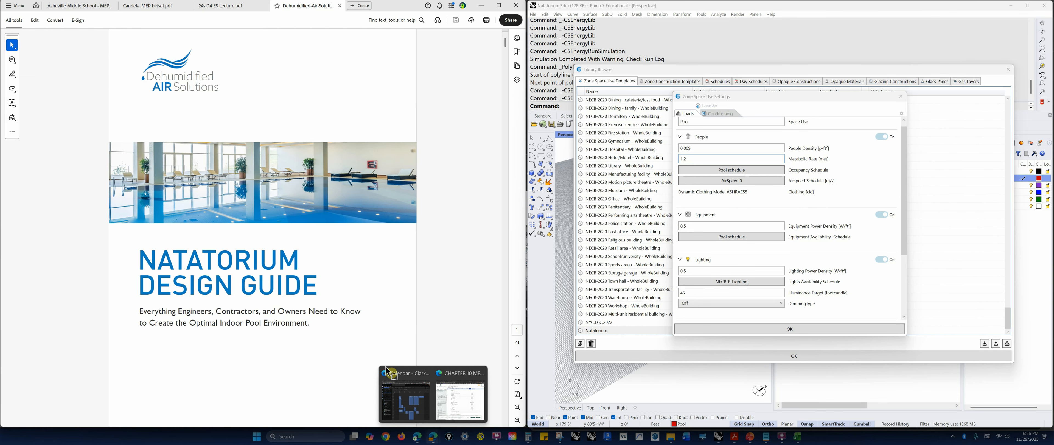
{"action": "left_click", "coordinate": [460, 393]}
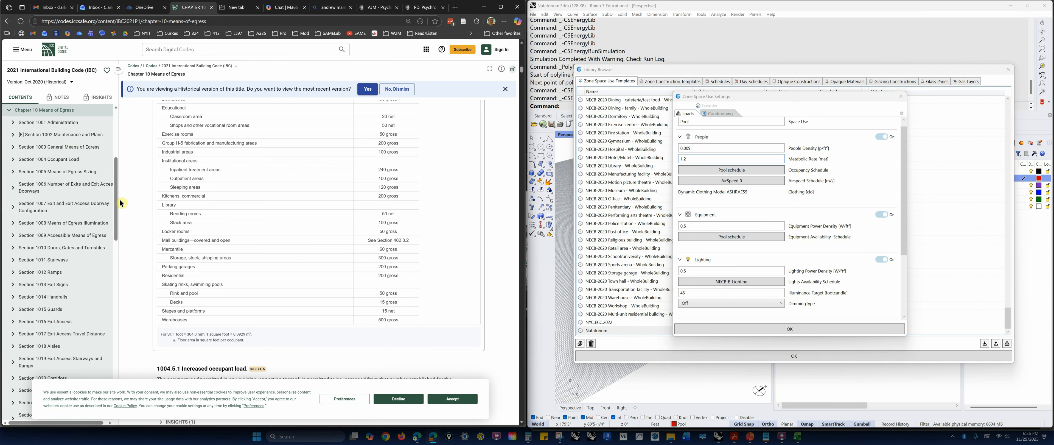
{"action": "scroll", "coordinate": [117, 197], "scroll_direction": "down", "scroll_amount": 1}
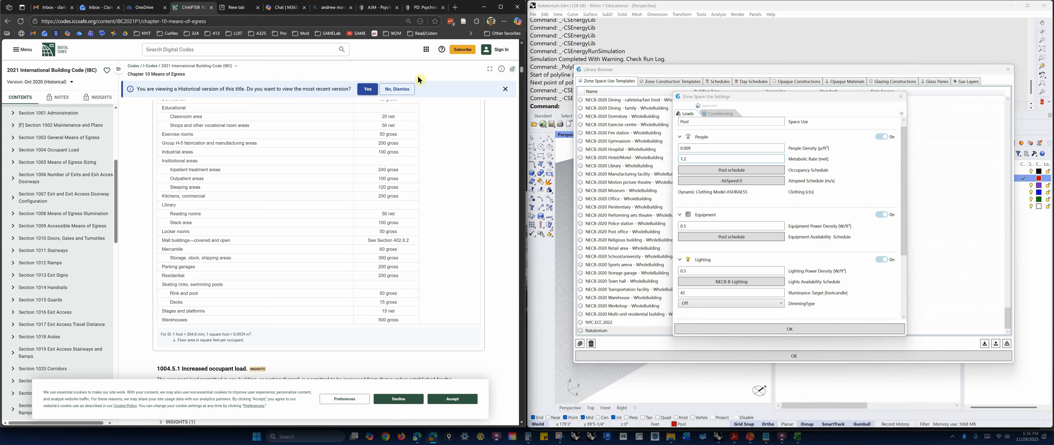
{"action": "left_click", "coordinate": [505, 89]}
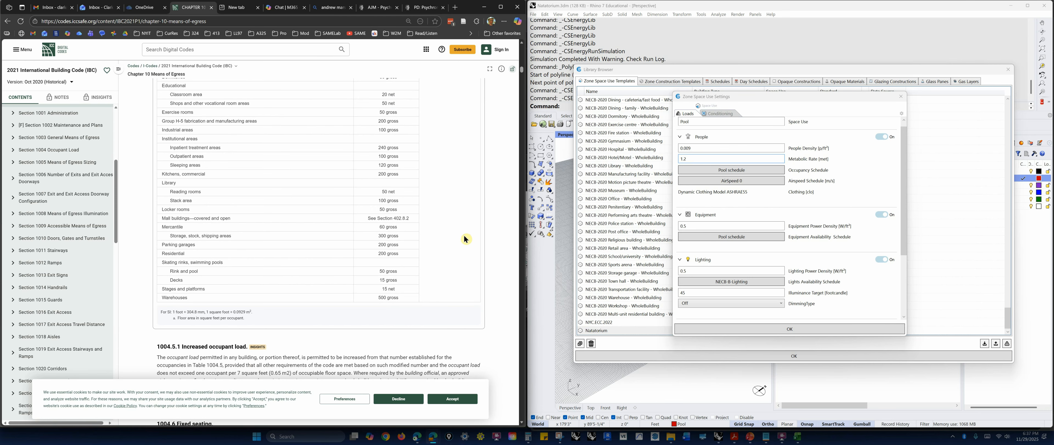
Calculate 1 ÷ 15 in the calculator and set the Natatorium template's people density to 0.0067 p/ft².
{"action": "left_click", "coordinate": [697, 148]}
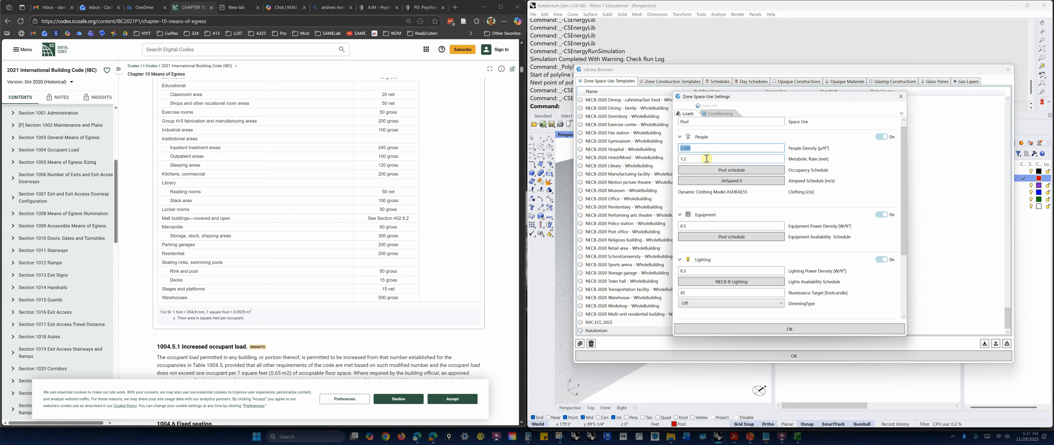
{"action": "left_click", "coordinate": [686, 148]}
{"action": "left_click_drag", "start_coordinate": [687, 148], "coordinate": [696, 148]}
{"action": "left_click", "coordinate": [696, 148]}
{"action": "left_click", "coordinate": [530, 437]}
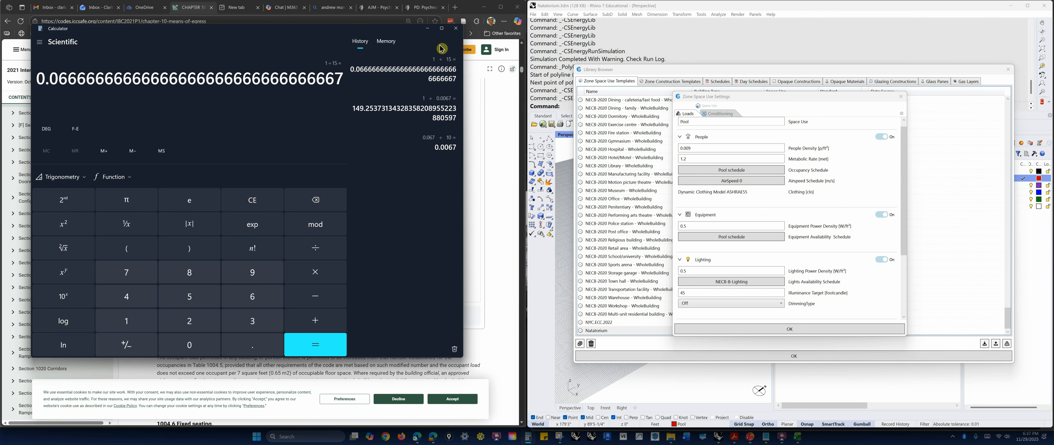
{"action": "left_click", "coordinate": [456, 28]}
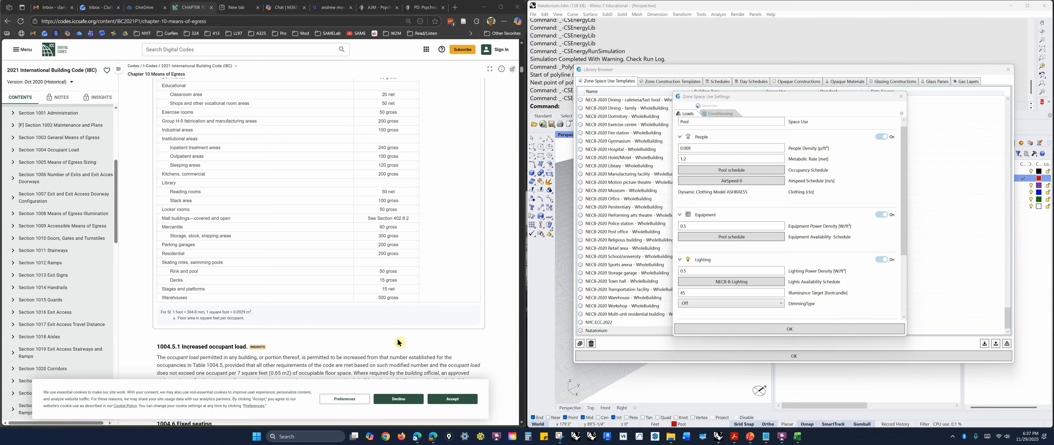
{"action": "left_click", "coordinate": [688, 148]}
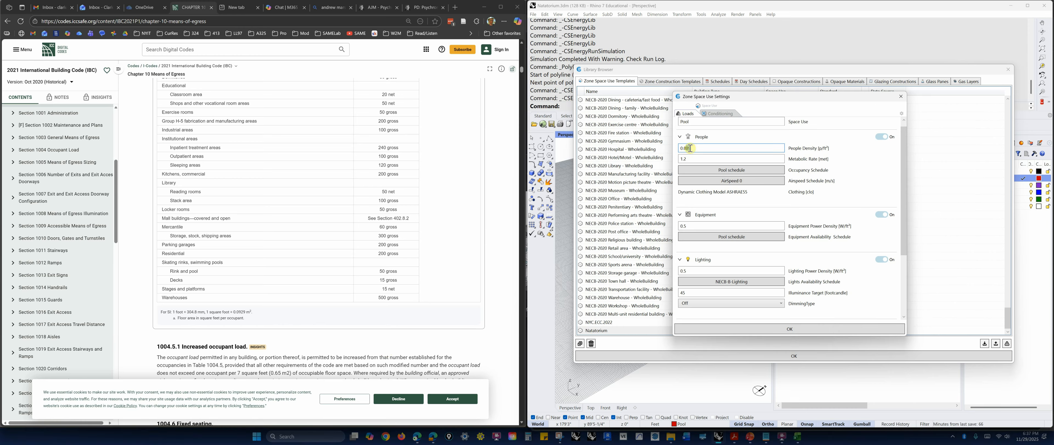
{"action": "left_click_drag", "start_coordinate": [687, 148], "coordinate": [696, 149]}
Bring back the natatorium design guide PDF, check the template's metabolic rate and accept the zone space use settings.
{"action": "left_click", "coordinate": [691, 160]}
{"action": "left_click_drag", "start_coordinate": [695, 159], "coordinate": [678, 159]}
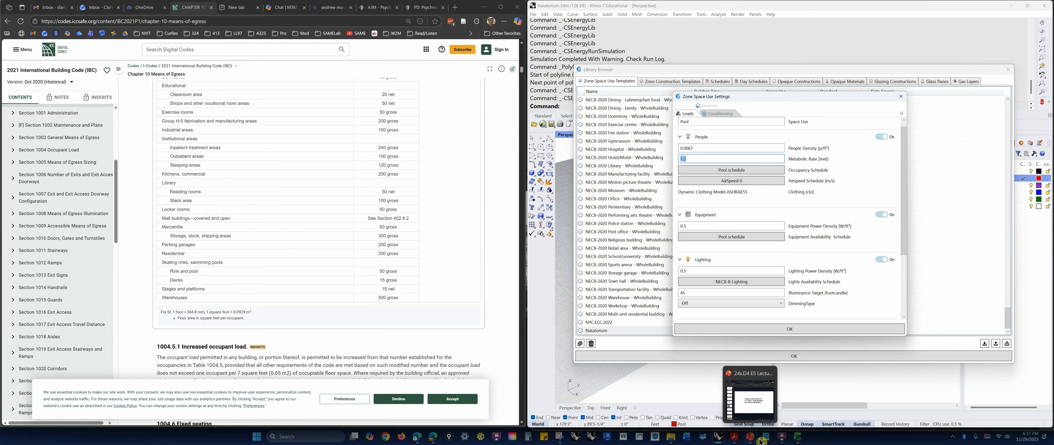
{"action": "left_click", "coordinate": [732, 438]}
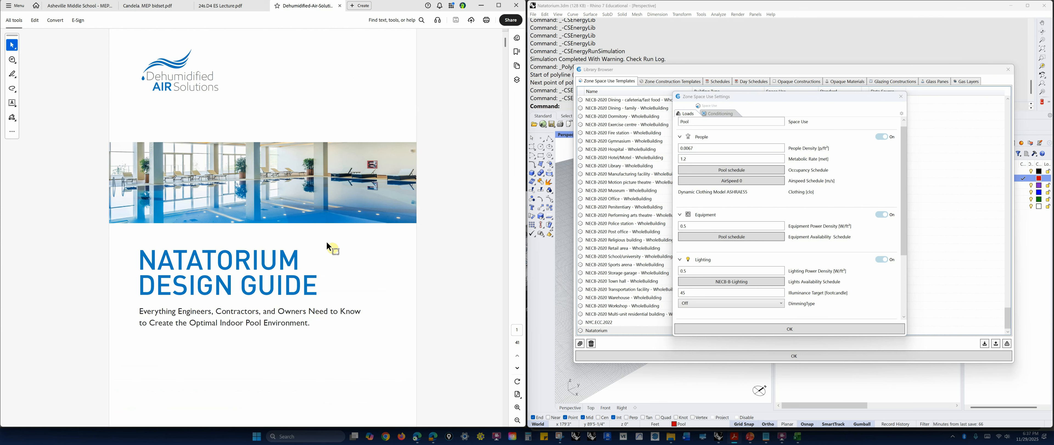
{"action": "left_click", "coordinate": [692, 158]}
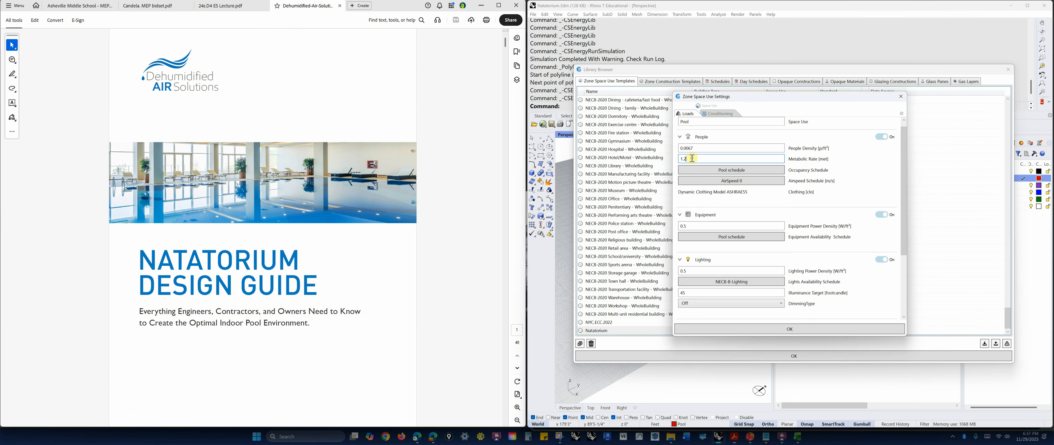
{"action": "left_click_drag", "start_coordinate": [691, 158], "coordinate": [674, 161]}
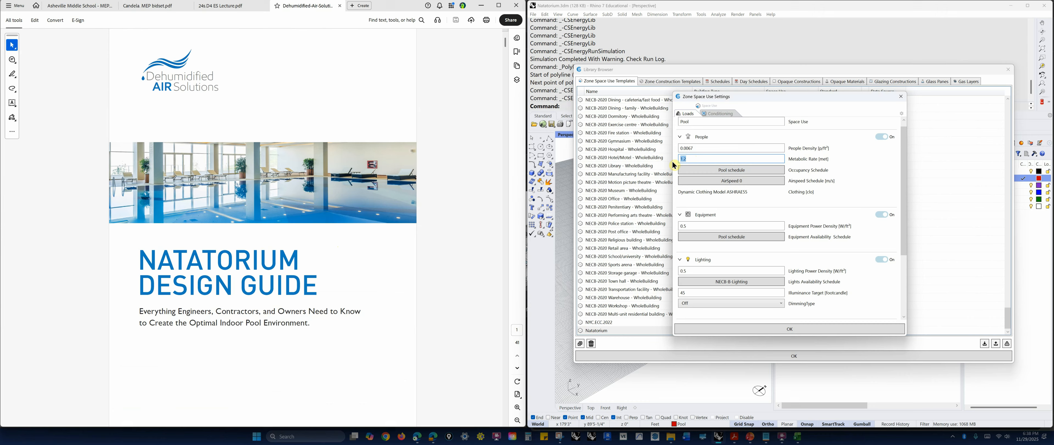
{"action": "left_click", "coordinate": [692, 158]}
{"action": "left_click", "coordinate": [768, 327]}
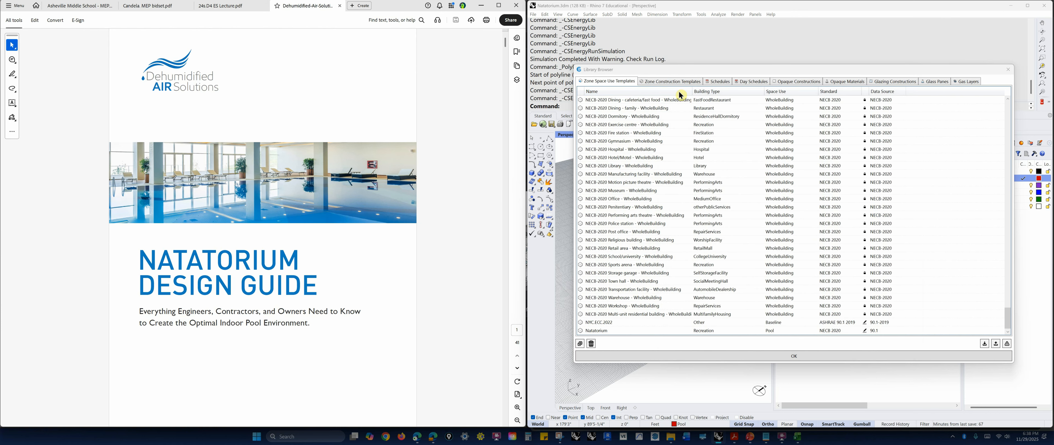
Open the Pool schedule from the library's year schedules, review its daily and yearly profile, and close it.
{"action": "left_click", "coordinate": [720, 82]}
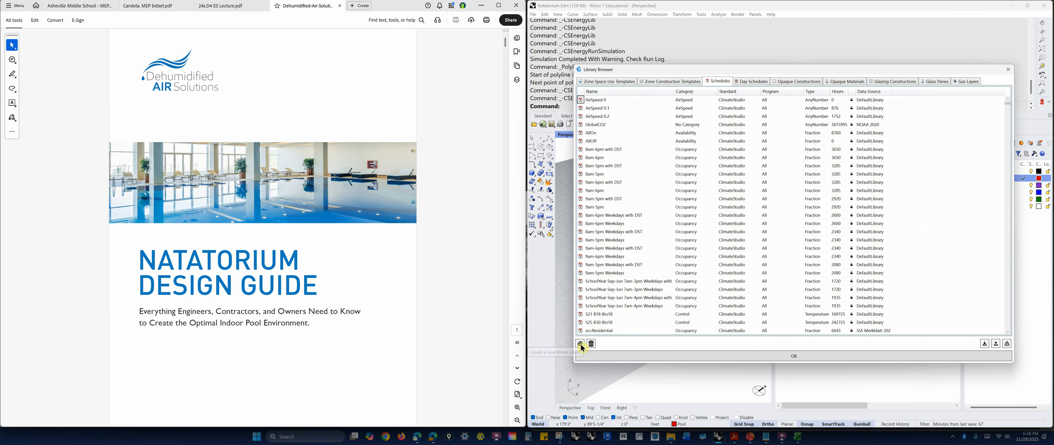
{"action": "scroll", "coordinate": [1010, 137], "scroll_direction": "down", "scroll_amount": 2}
{"action": "left_click_drag", "start_coordinate": [1009, 138], "coordinate": [1006, 326]}
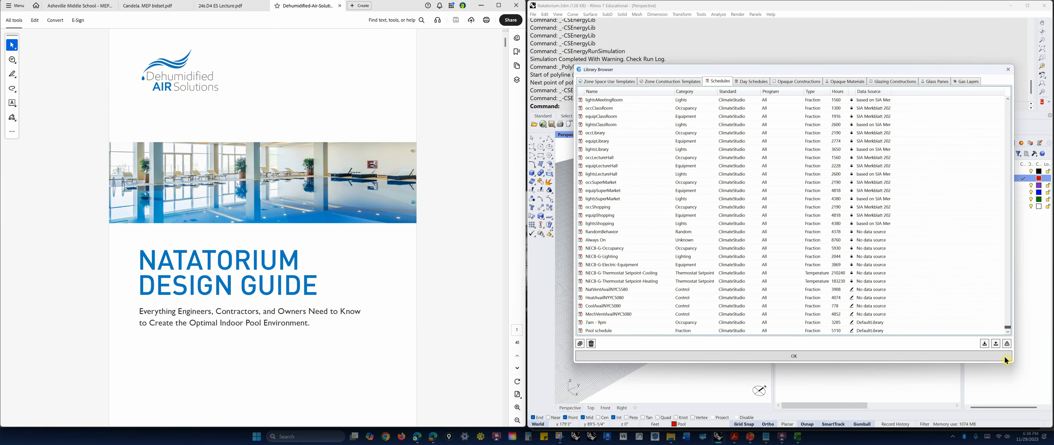
{"action": "left_click", "coordinate": [593, 331]}
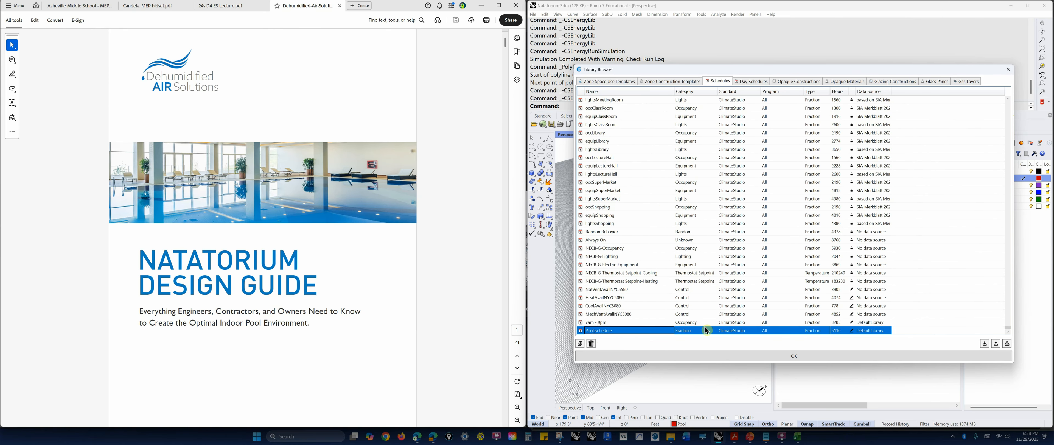
{"action": "double_click", "coordinate": [853, 331]}
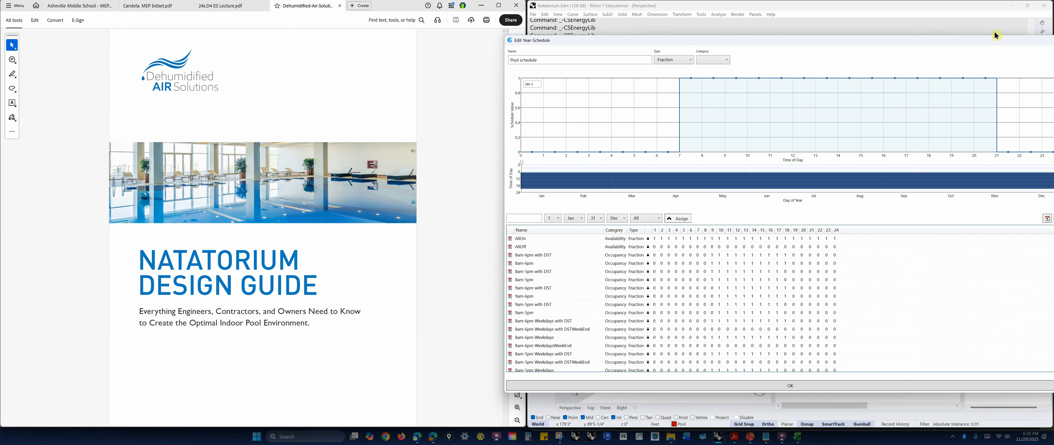
{"action": "left_click_drag", "start_coordinate": [997, 41], "coordinate": [863, 50]}
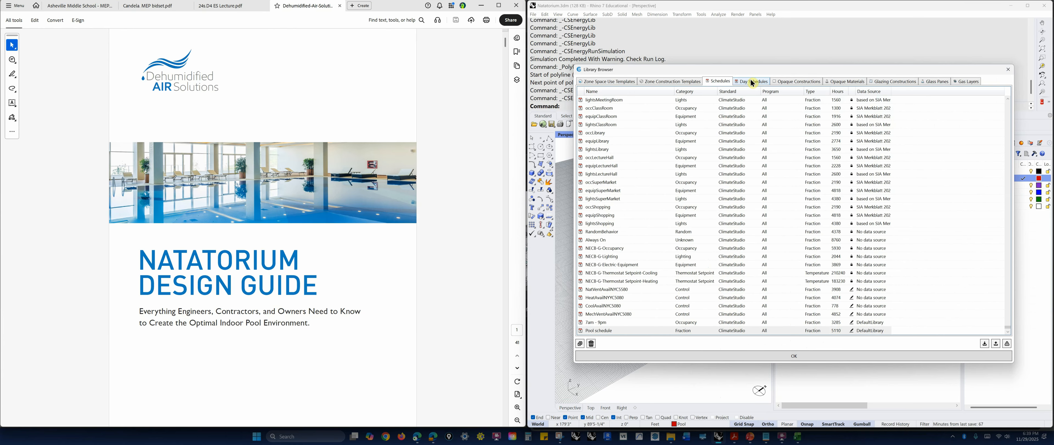
Review the hourly values of the 7am-9pm day schedule, accept it and close the library browser.
{"action": "left_click", "coordinate": [752, 83]}
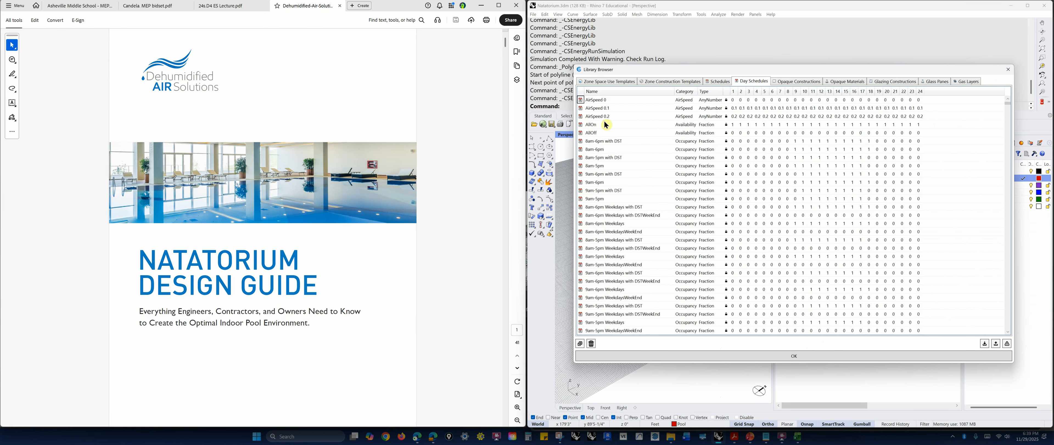
{"action": "left_click_drag", "start_coordinate": [1007, 104], "coordinate": [1003, 367]}
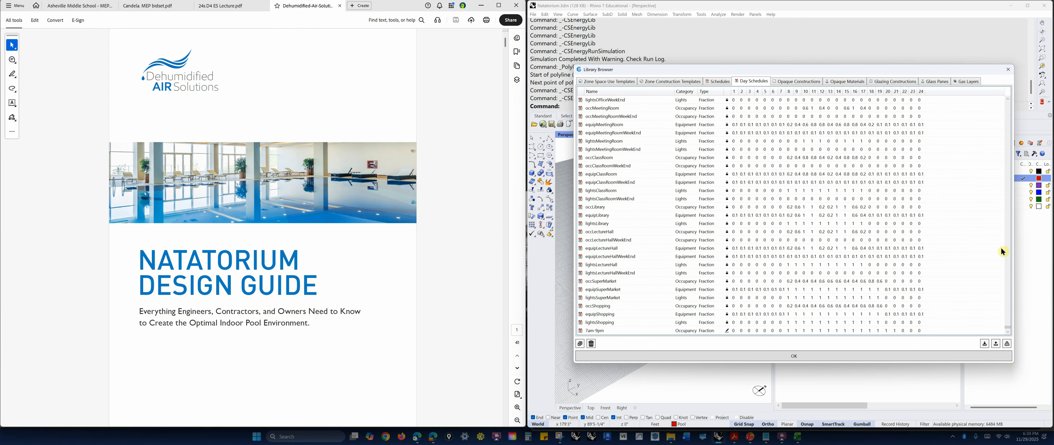
{"action": "left_click", "coordinate": [599, 331]}
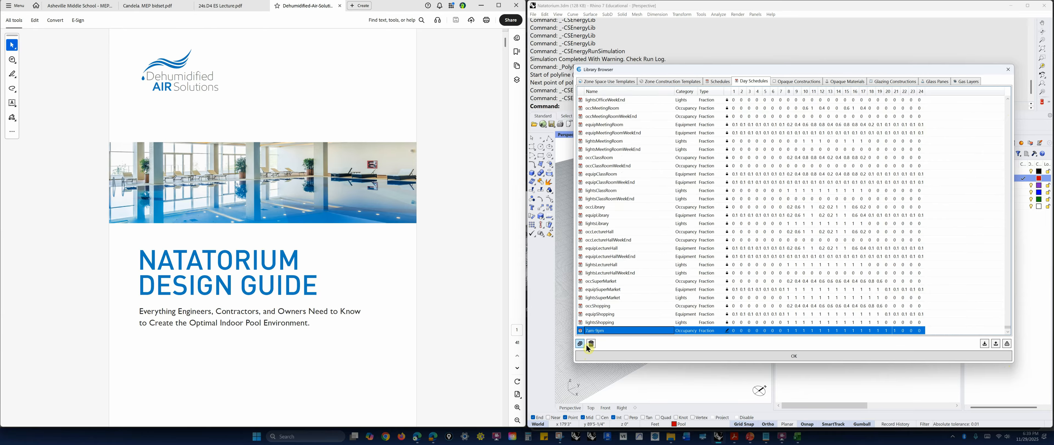
{"action": "double_click", "coordinate": [727, 330]}
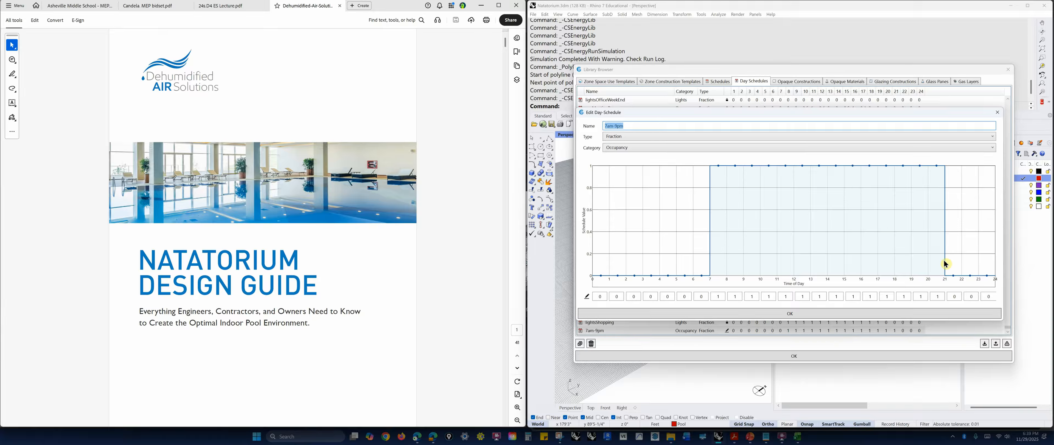
{"action": "left_click", "coordinate": [715, 295]}
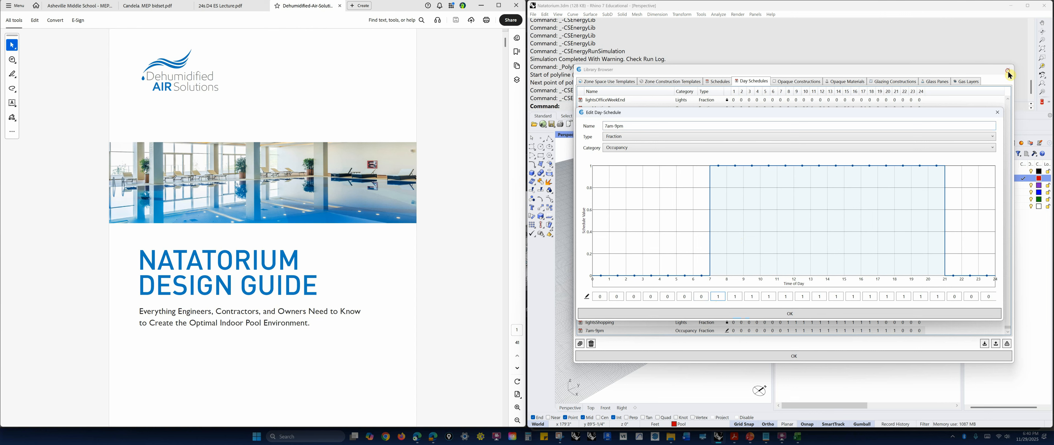
{"action": "left_click", "coordinate": [795, 312]}
{"action": "left_click", "coordinate": [799, 355]}
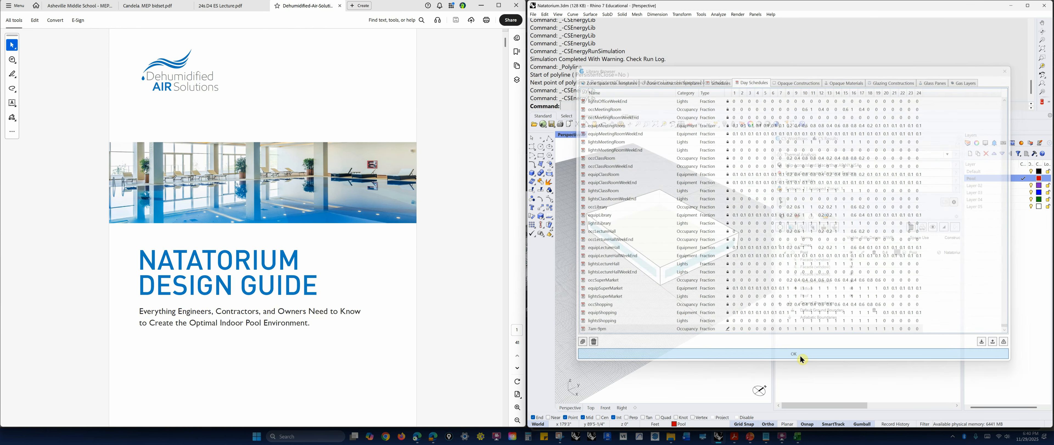
Open the Pool zone's space use settings and assign the Pool schedule as its lights availability schedule.
{"action": "left_click", "coordinate": [905, 253]}
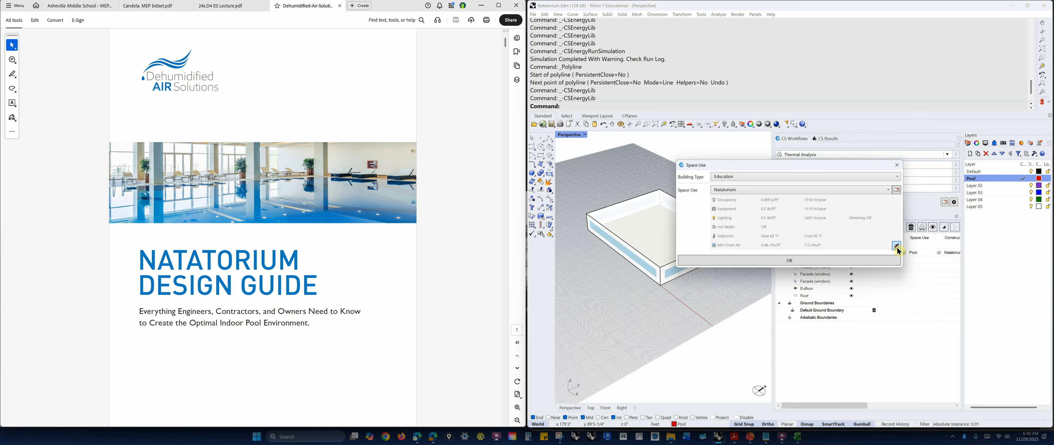
{"action": "left_click", "coordinate": [745, 282]}
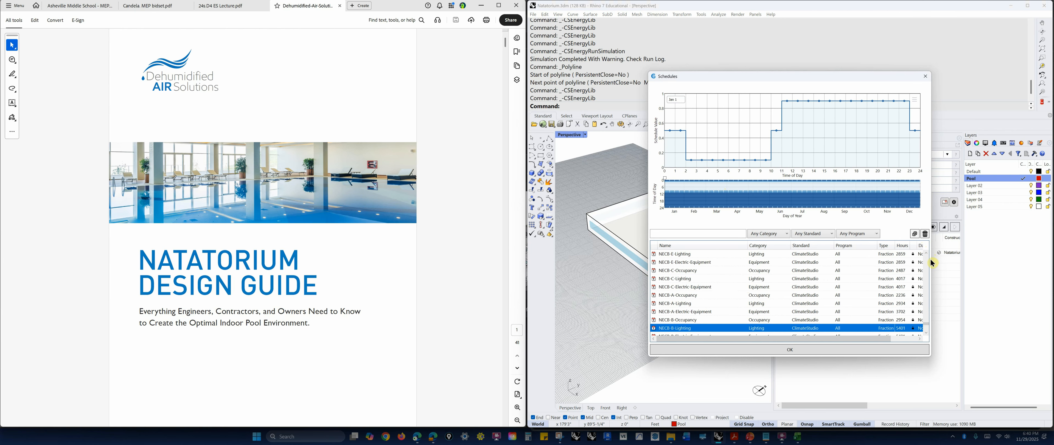
{"action": "left_click_drag", "start_coordinate": [925, 323], "coordinate": [923, 334]}
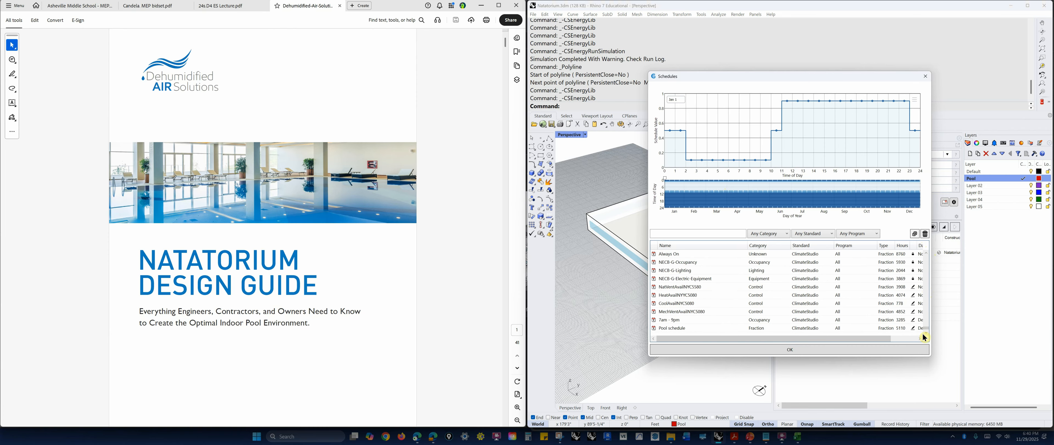
{"action": "left_click", "coordinate": [695, 328]}
{"action": "left_click", "coordinate": [744, 349]}
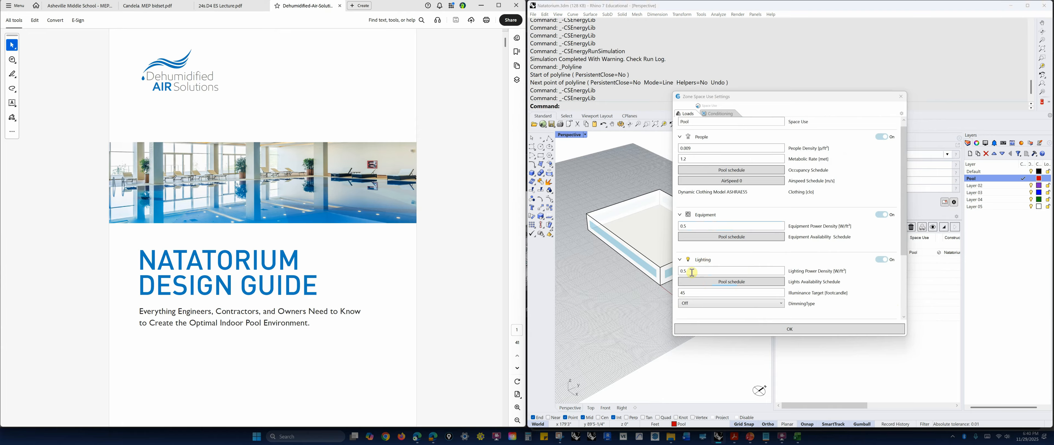
Check the equipment power density and illuminance target in the Pool zone's loads.
{"action": "left_click", "coordinate": [690, 226]}
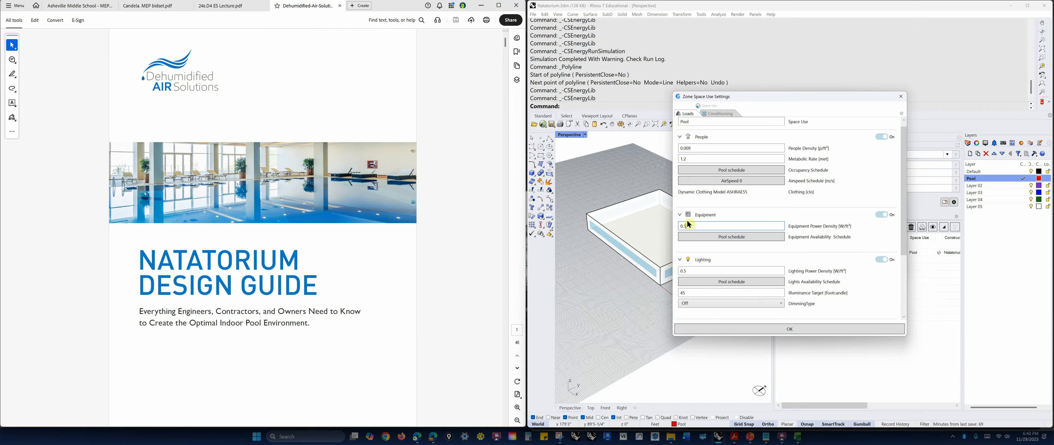
{"action": "double_click", "coordinate": [687, 293]}
{"action": "mouse_move", "coordinate": [903, 209]}
{"action": "left_mouse_down"}
{"action": "mouse_move", "coordinate": [902, 266]}
{"action": "mouse_move", "coordinate": [902, 200]}
{"action": "left_mouse_up"}
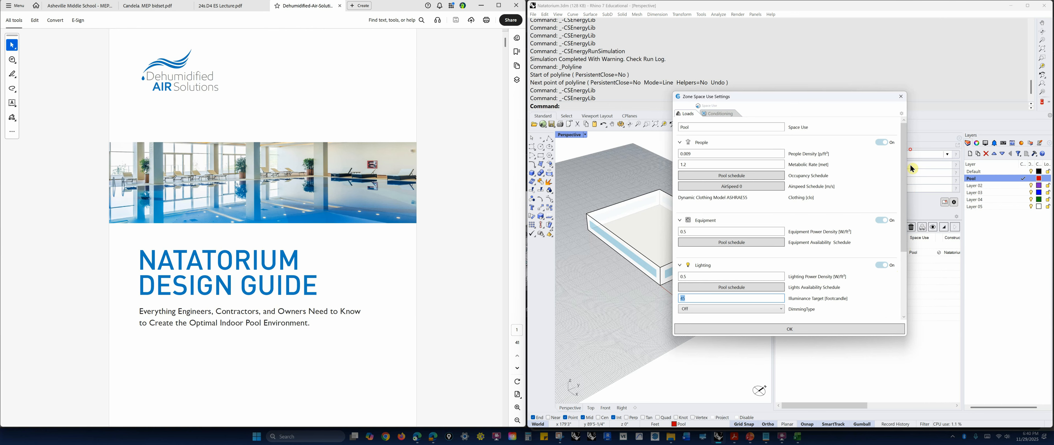
Review the thermostat's heating and cooling setpoints in the Pool zone's conditioning settings.
{"action": "left_click", "coordinate": [717, 116]}
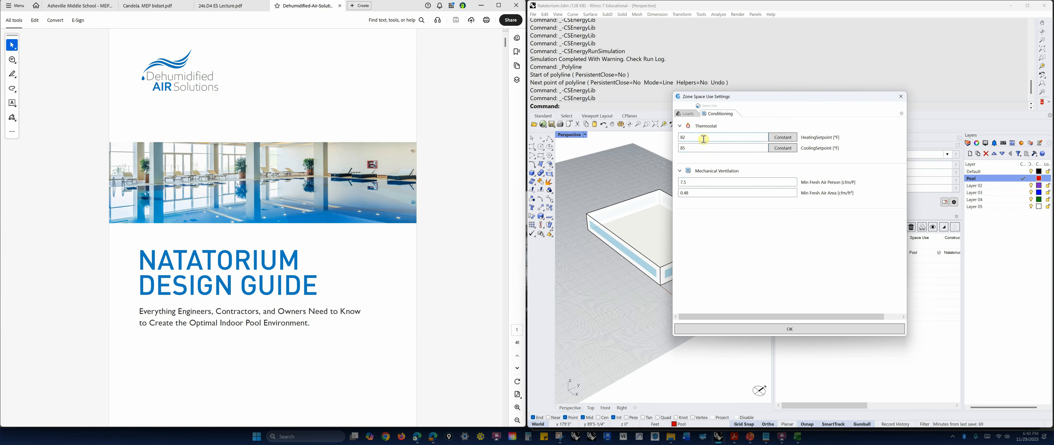
{"action": "double_click", "coordinate": [689, 136]}
{"action": "double_click", "coordinate": [682, 148]}
{"action": "left_click", "coordinate": [689, 148]}
{"action": "double_click", "coordinate": [687, 137]}
{"action": "left_click", "coordinate": [691, 137]}
{"action": "left_click", "coordinate": [694, 147]}
{"action": "double_click", "coordinate": [686, 146]}
Check the minimum fresh air per person and per area, and accept the Pool zone's space use settings.
{"action": "left_click", "coordinate": [700, 182]}
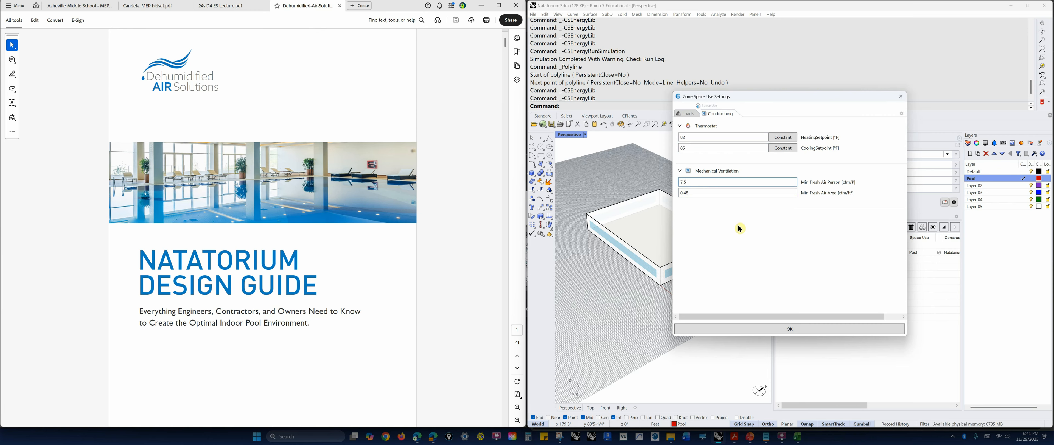
{"action": "left_click_drag", "start_coordinate": [693, 183], "coordinate": [674, 185]}
{"action": "left_click", "coordinate": [693, 193]}
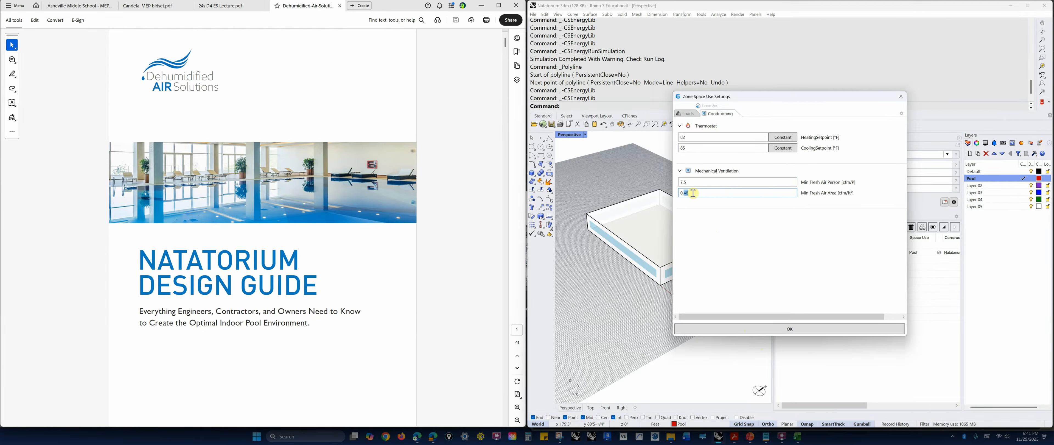
{"action": "double_click", "coordinate": [693, 193]}
{"action": "left_click", "coordinate": [708, 182]}
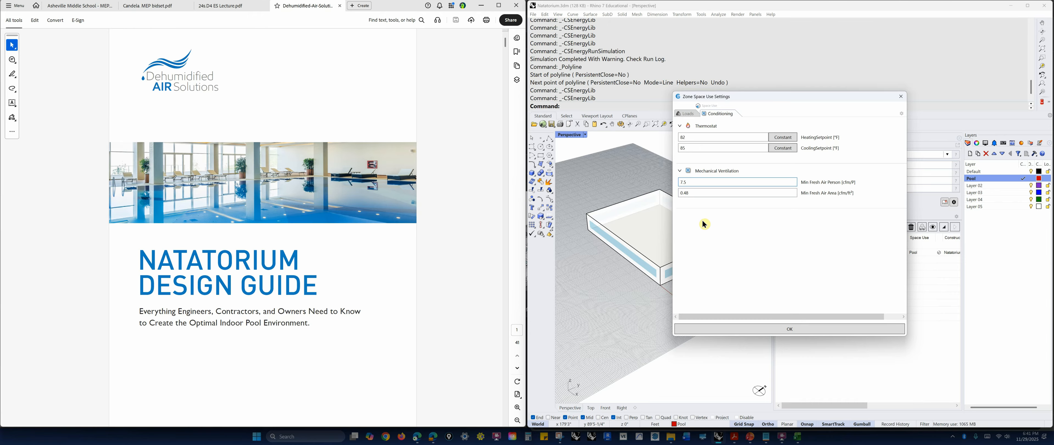
{"action": "left_click", "coordinate": [685, 193]}
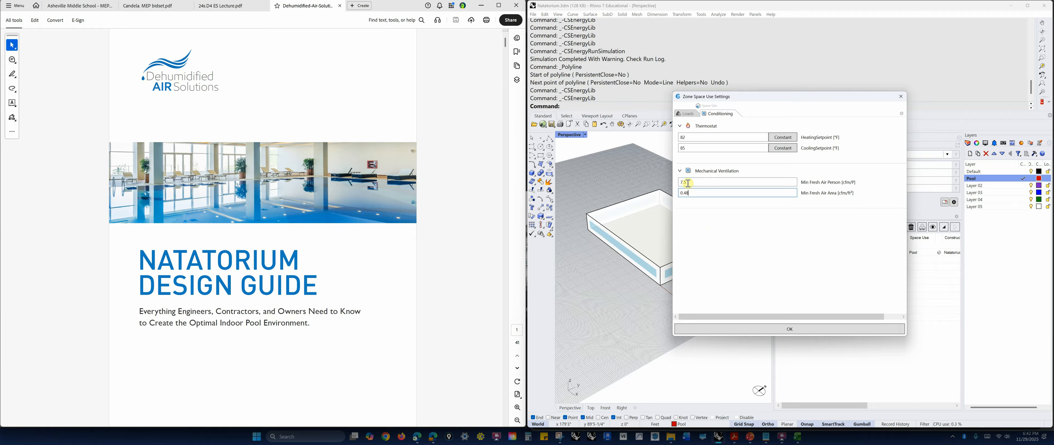
{"action": "double_click", "coordinate": [689, 193]}
{"action": "left_click", "coordinate": [790, 330]}
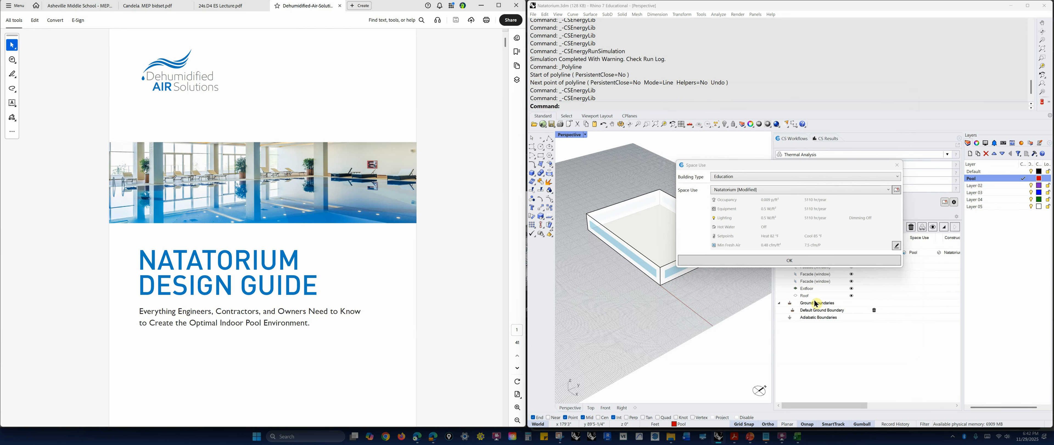
{"action": "left_click", "coordinate": [811, 260]}
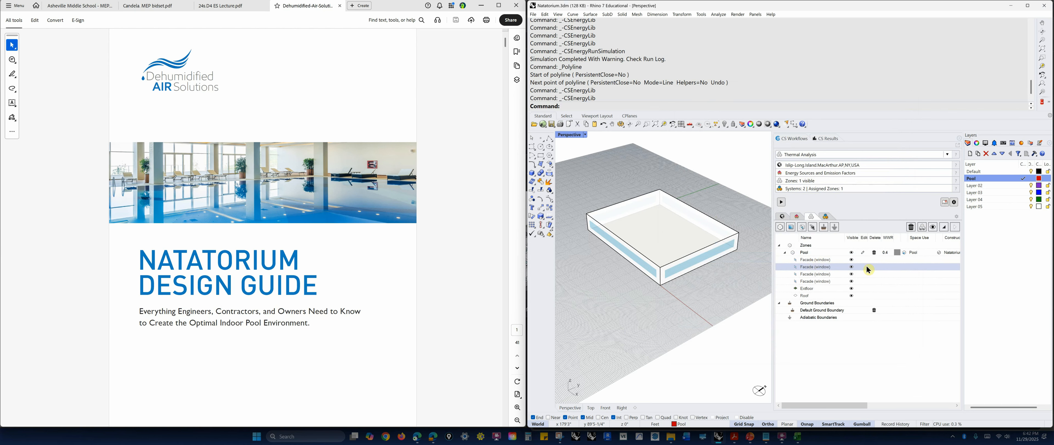
Open the Pool zone's construction settings and review the roof construction's layers and the infiltration flow per exterior area.
{"action": "left_click", "coordinate": [938, 251]}
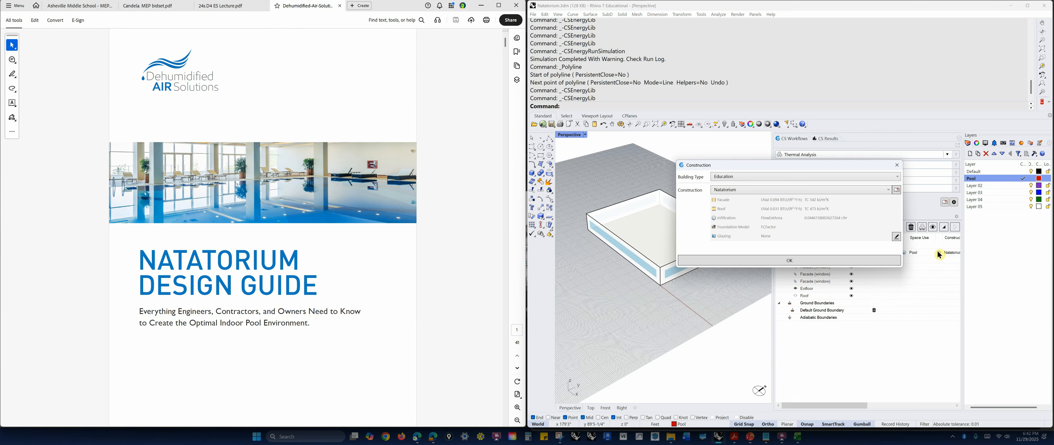
{"action": "left_click", "coordinate": [896, 236]}
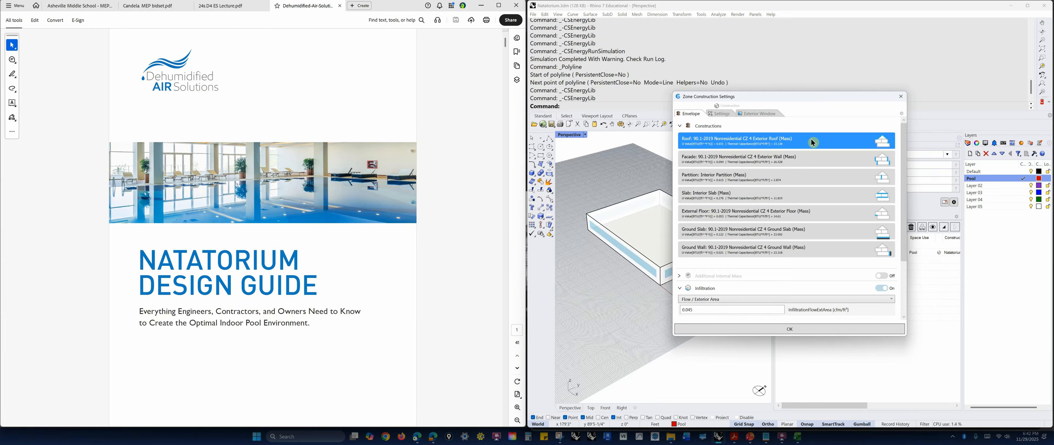
{"action": "left_click", "coordinate": [766, 148]}
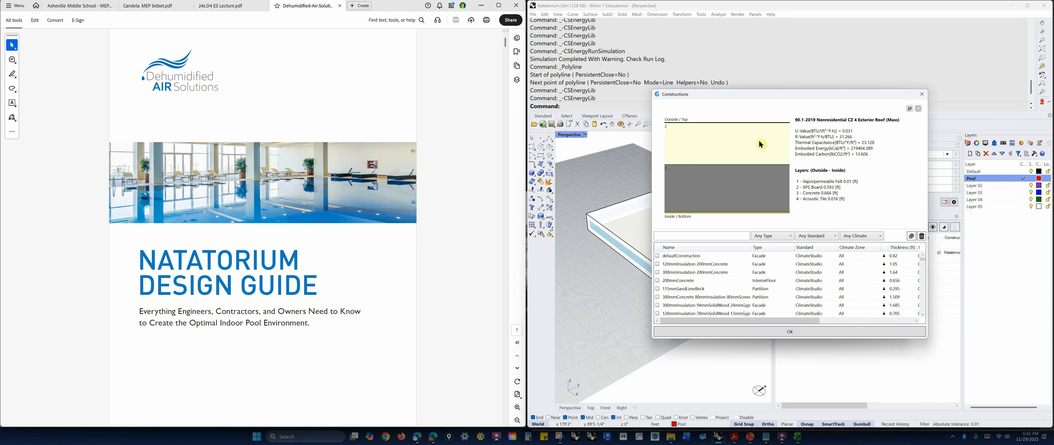
{"action": "left_click", "coordinate": [921, 96]}
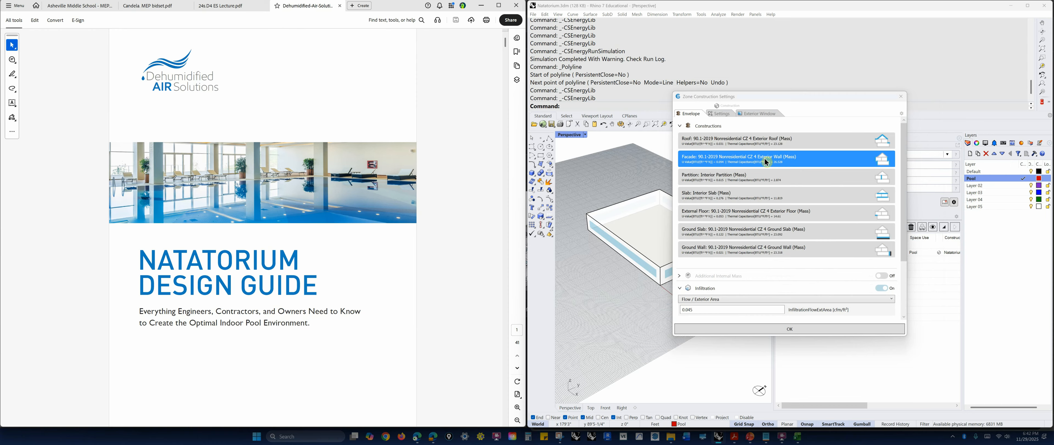
{"action": "double_click", "coordinate": [680, 310]}
{"action": "left_click", "coordinate": [699, 309]}
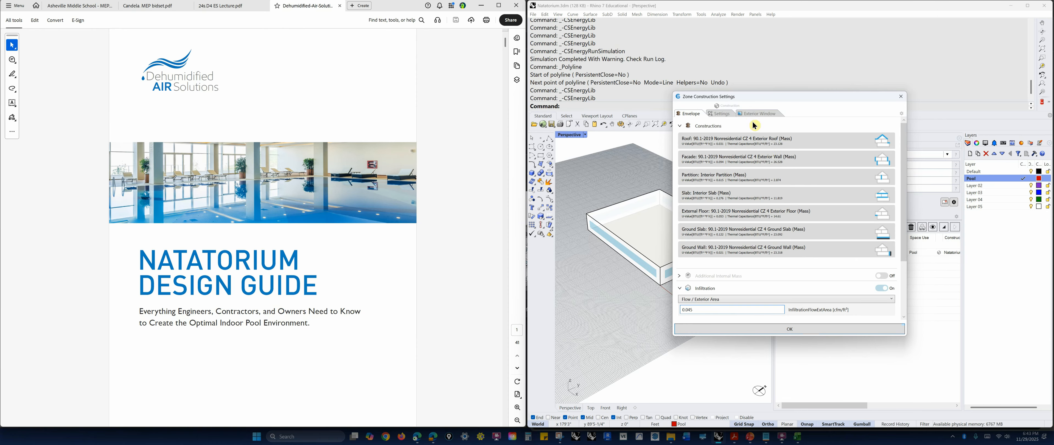
Sort the exterior window glazing constructions by U-value, inspect the Solarban 72 triple glazing, and close the construction settings without applying it.
{"action": "left_click", "coordinate": [748, 114]}
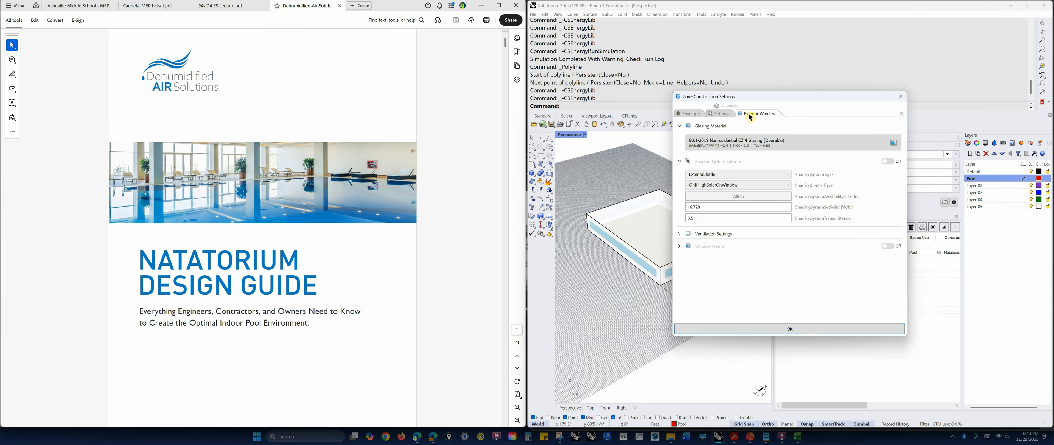
{"action": "left_click", "coordinate": [732, 143]}
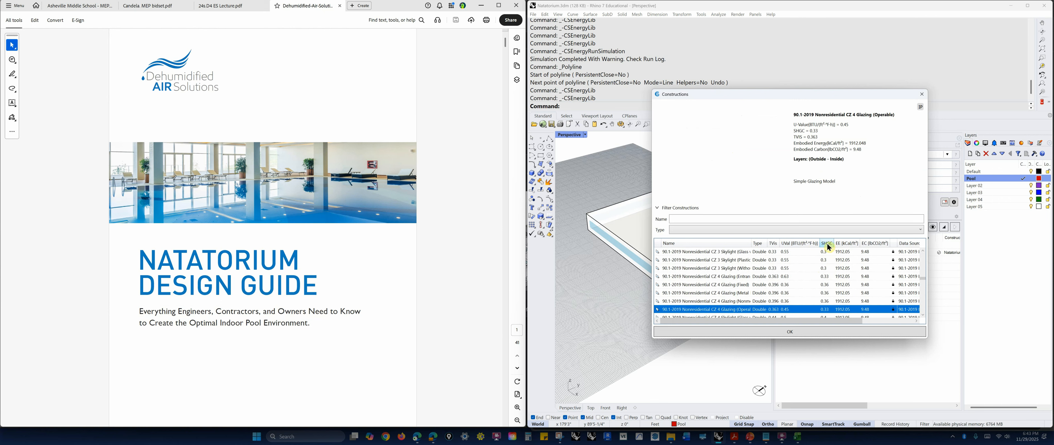
{"action": "left_click", "coordinate": [799, 244]}
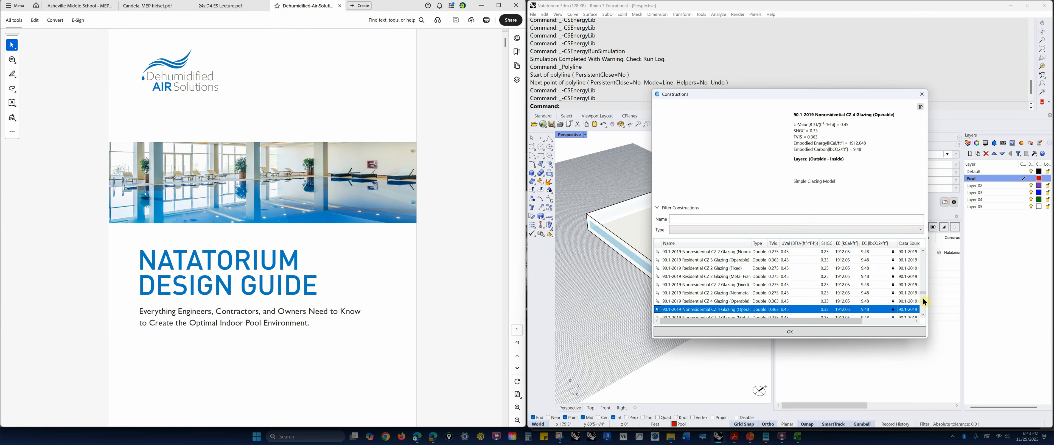
{"action": "left_click_drag", "start_coordinate": [923, 291], "coordinate": [924, 253]}
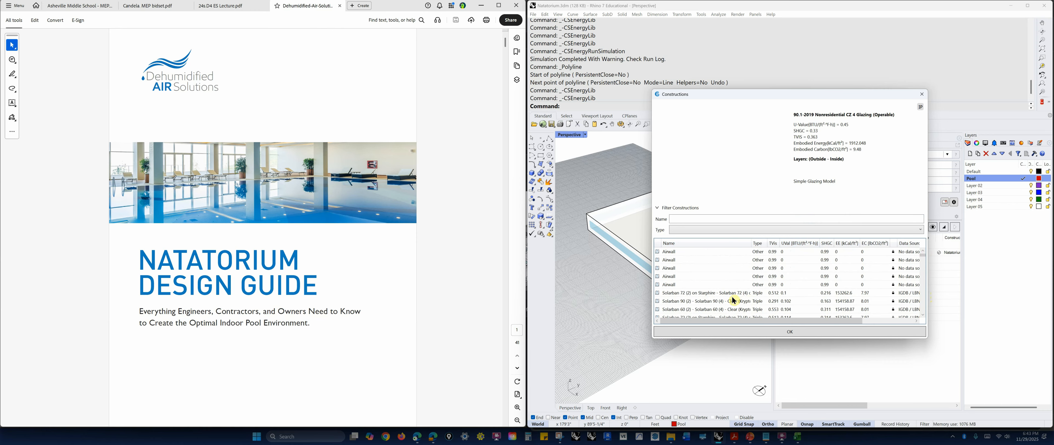
{"action": "left_click", "coordinate": [792, 293]}
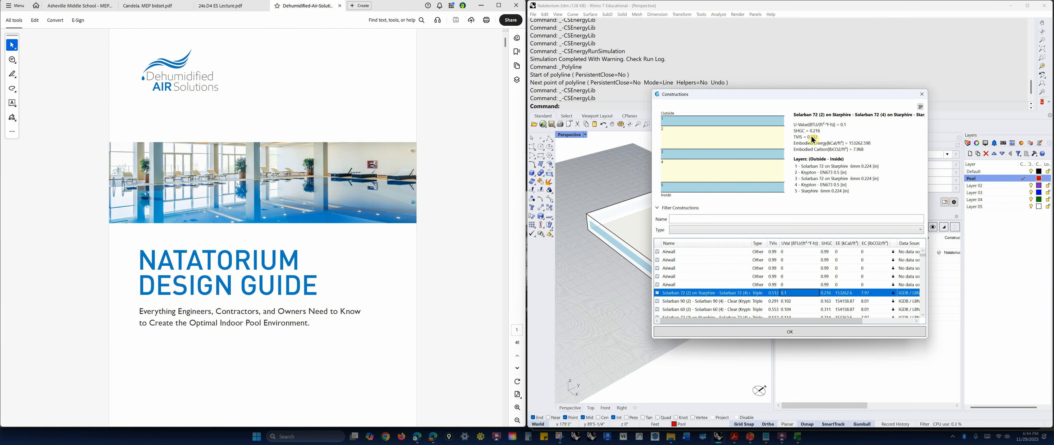
{"action": "left_click", "coordinate": [921, 94]}
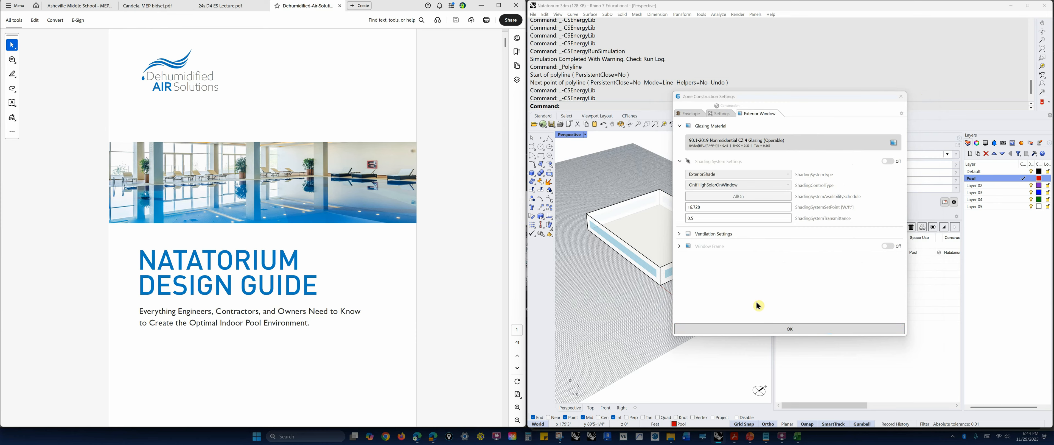
{"action": "left_click", "coordinate": [902, 97]}
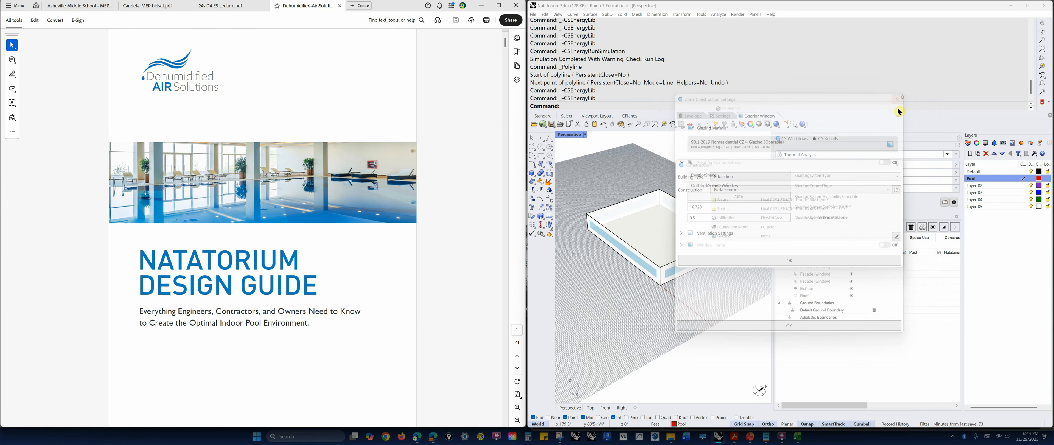
{"action": "left_click", "coordinate": [806, 261]}
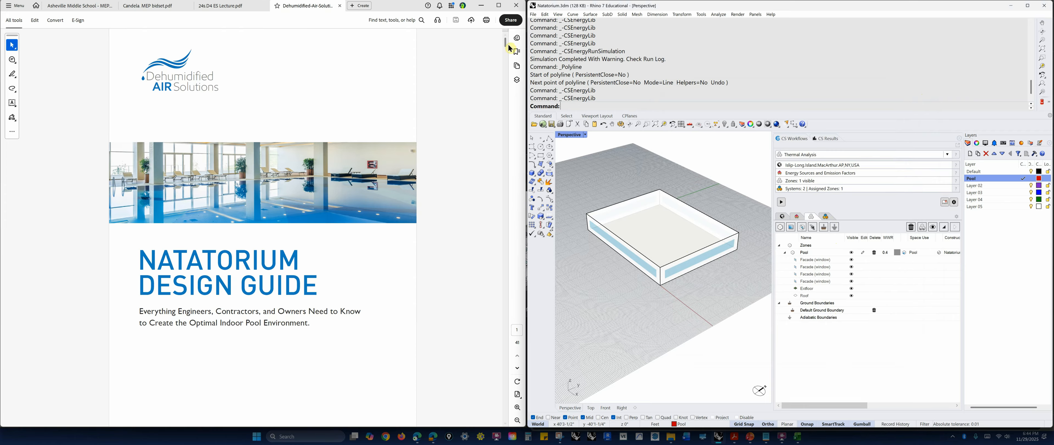
Read the natatorium design guide's pages on vapor retarders, window design, air distribution and pool water heating energy recovery.
{"action": "left_click_drag", "start_coordinate": [506, 44], "coordinate": [496, 195]}
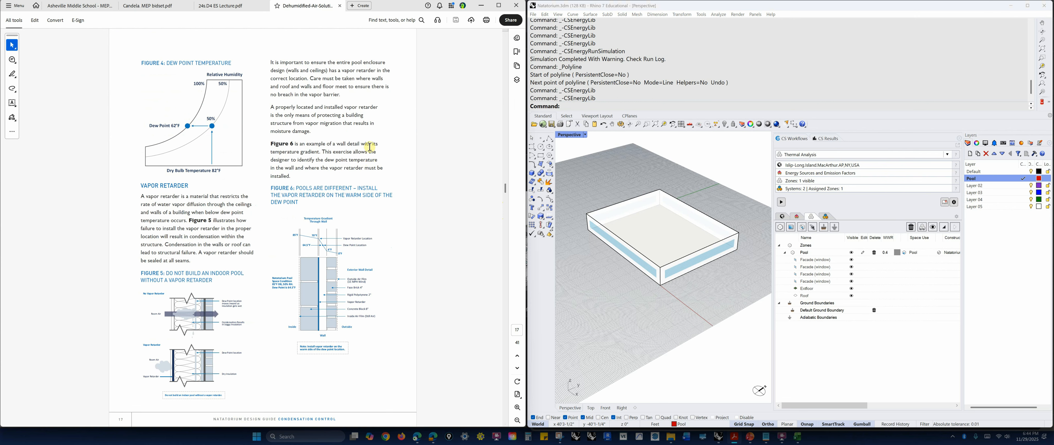
{"action": "scroll", "coordinate": [370, 146], "scroll_direction": "down", "scroll_amount": 3}
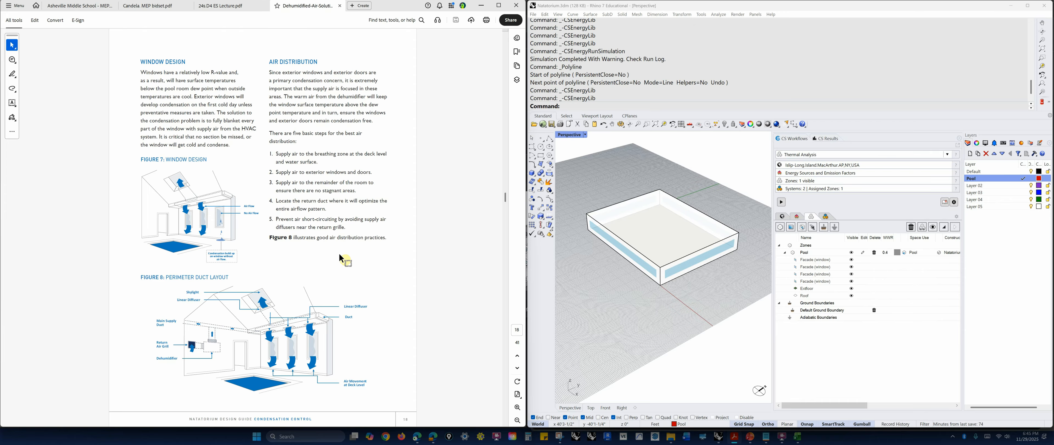
{"action": "scroll", "coordinate": [342, 259], "scroll_direction": "down", "scroll_amount": 6}
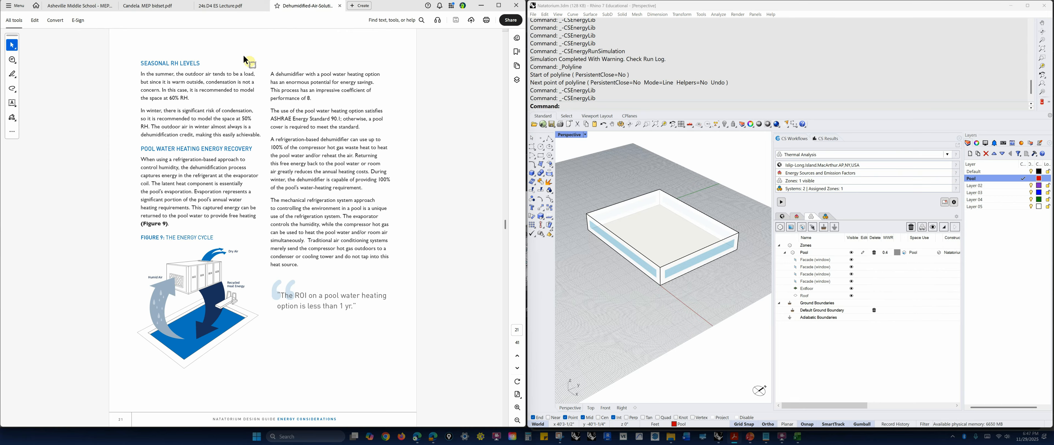
{"action": "left_click_drag", "start_coordinate": [269, 87], "coordinate": [313, 99]}
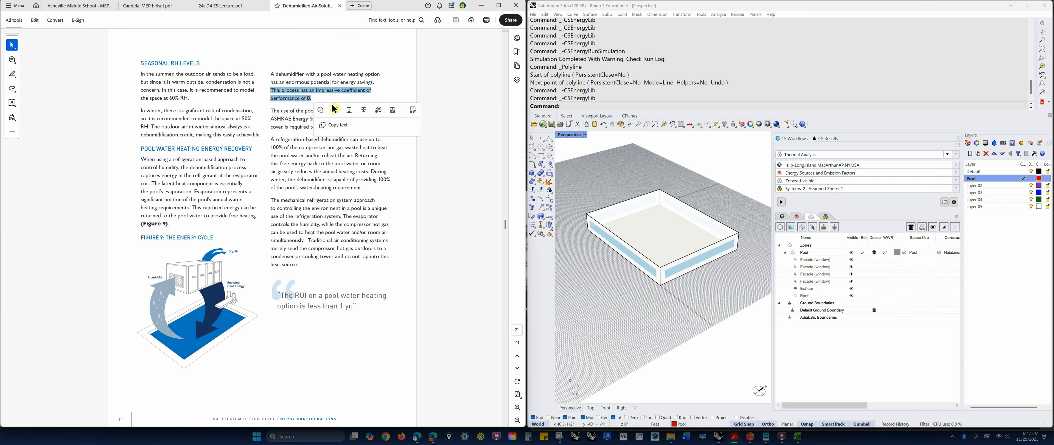
{"action": "left_click", "coordinate": [321, 101]}
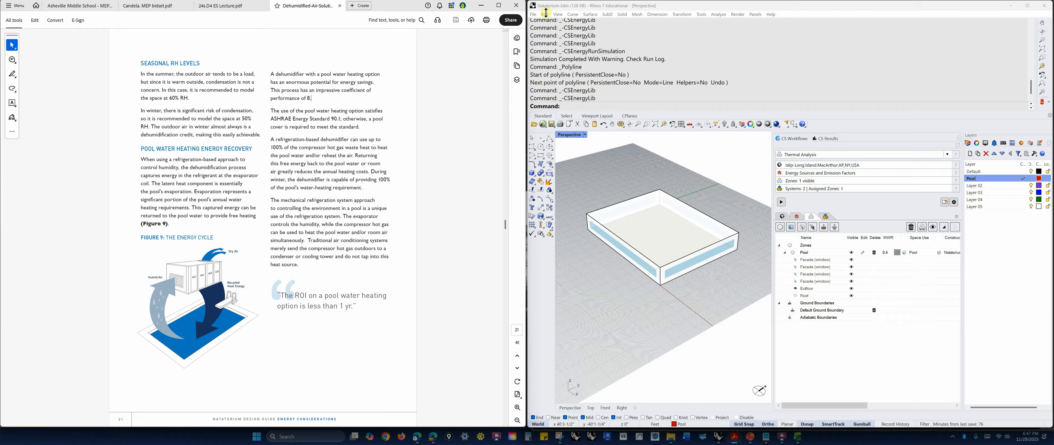
Return to the thermal model and open the HVAC settings of the VAV Single Duct - POOL system.
{"action": "left_click", "coordinate": [1001, 307]}
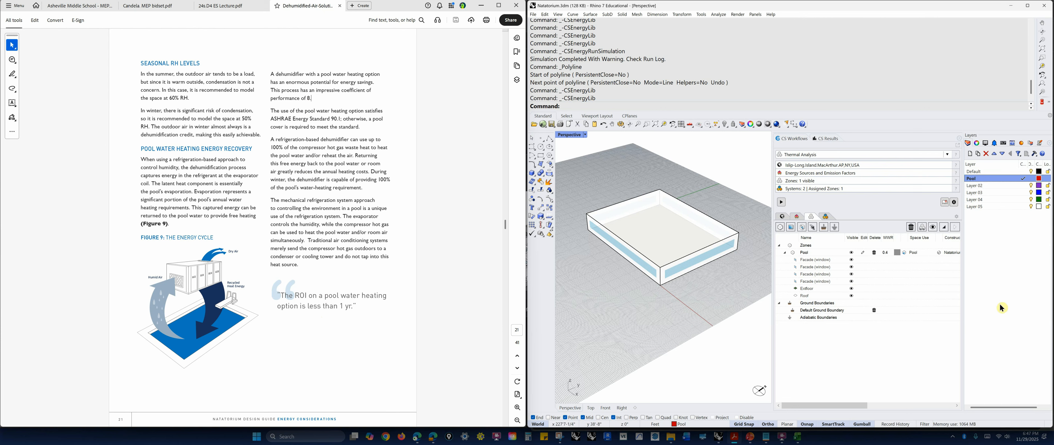
{"action": "left_click", "coordinate": [827, 217]}
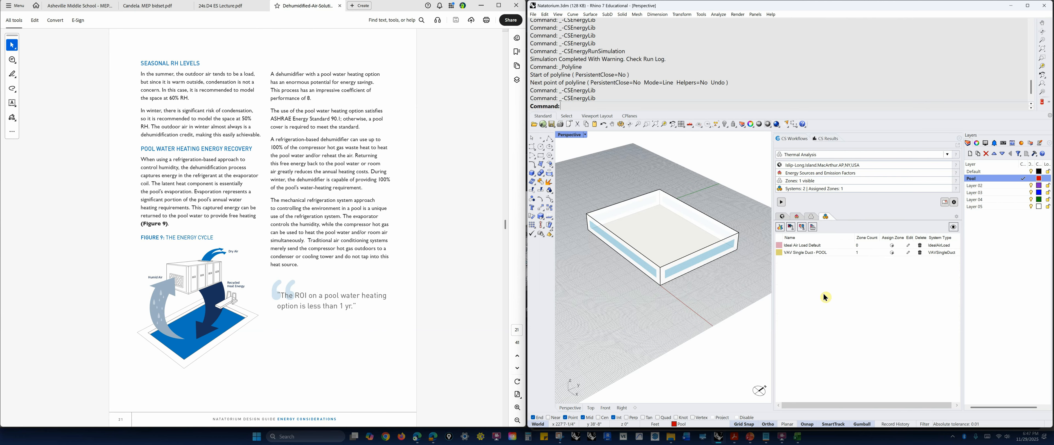
{"action": "left_click", "coordinate": [792, 228]}
{"action": "left_click", "coordinate": [807, 254]}
{"action": "left_click", "coordinate": [909, 253]}
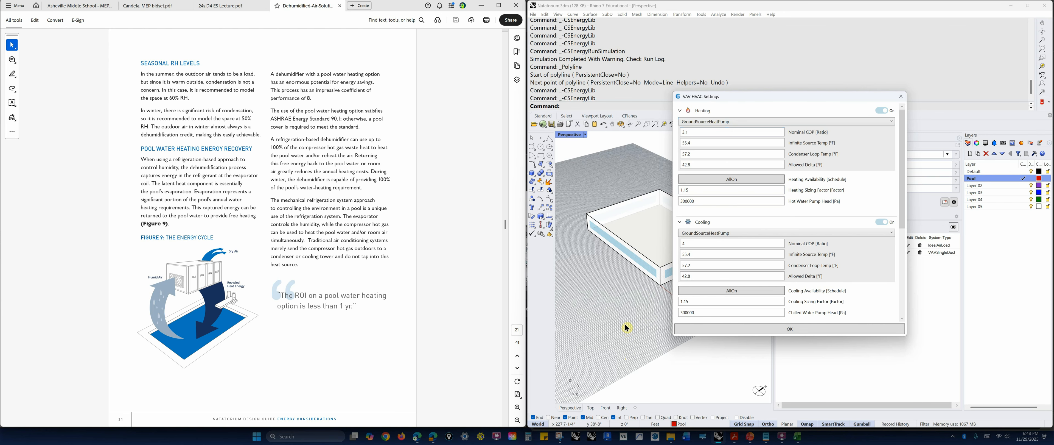
Review the airloop's sensible and latent heat recovery efficiencies in the VAV HVAC settings.
{"action": "left_click_drag", "start_coordinate": [903, 128], "coordinate": [896, 225]}
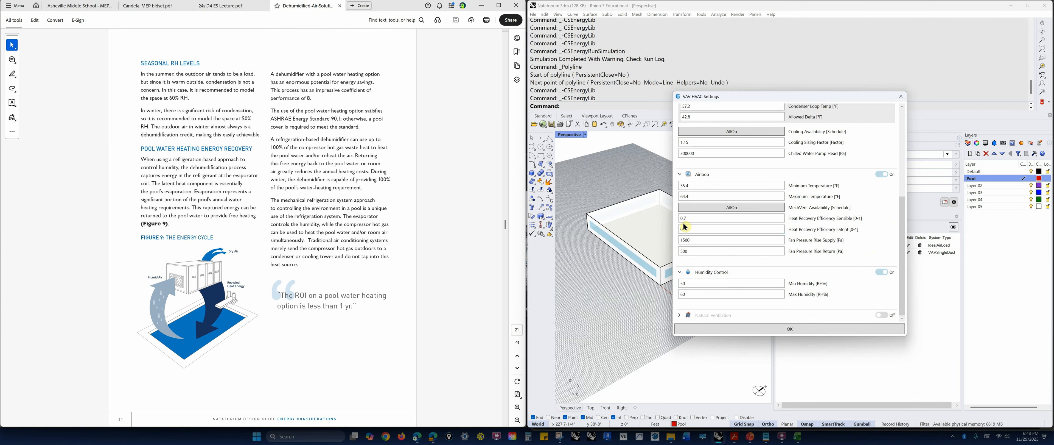
{"action": "left_click", "coordinate": [694, 218]}
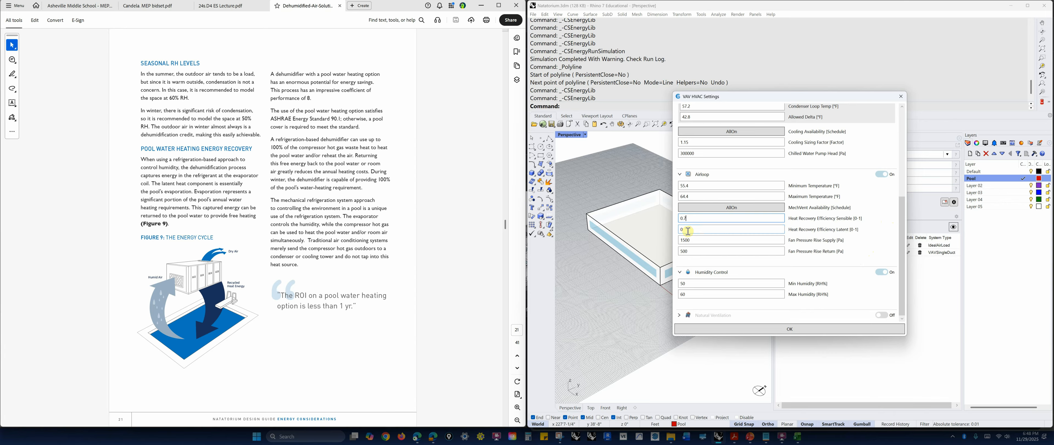
{"action": "double_click", "coordinate": [681, 230]}
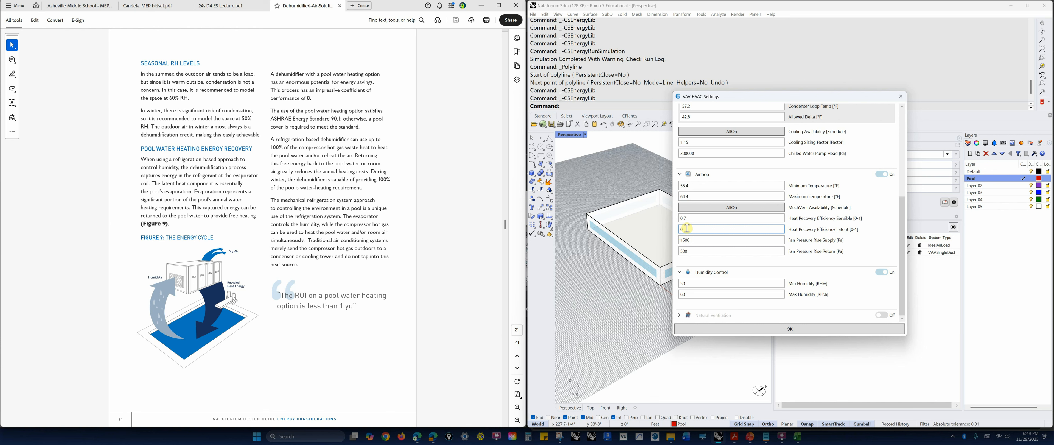
{"action": "left_click", "coordinate": [690, 218]}
{"action": "double_click", "coordinate": [690, 219]}
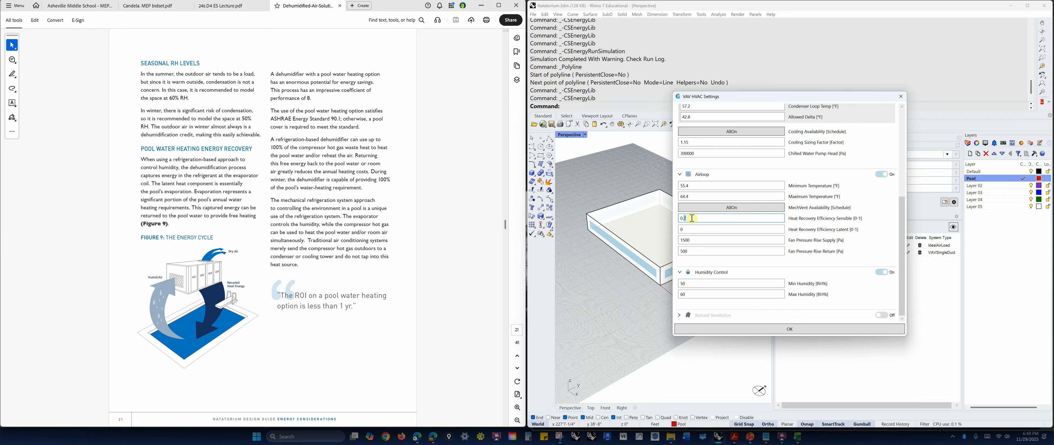
{"action": "left_click", "coordinate": [692, 218]}
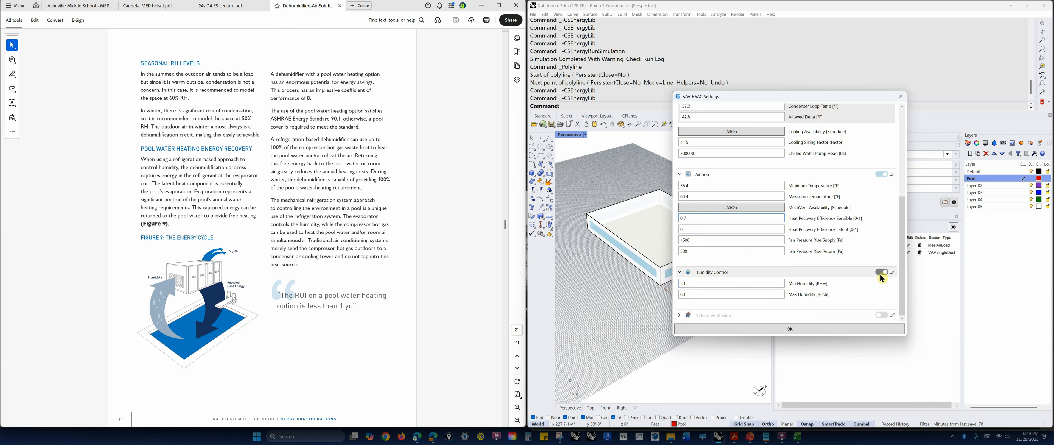
Try humidity control limits of 20 %RH minimum and 80 %RH maximum.
{"action": "double_click", "coordinate": [689, 283]}
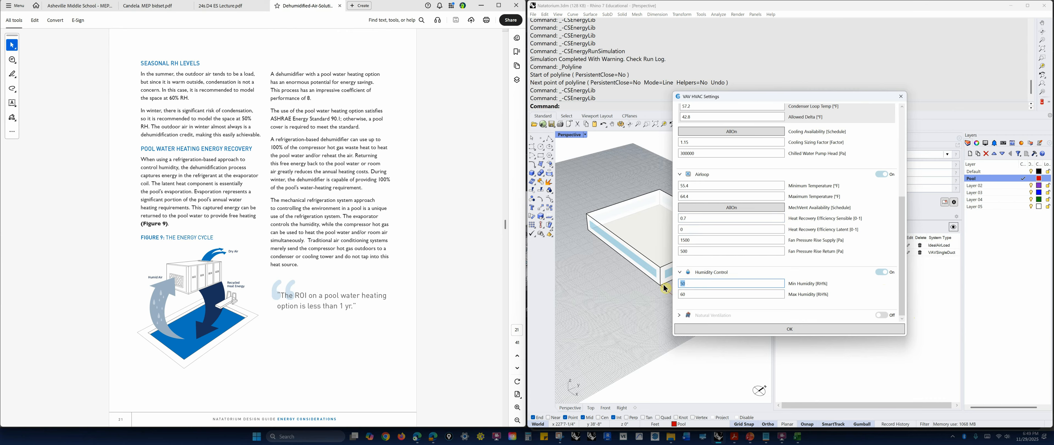
{"action": "type", "text": "20"}
{"action": "key", "text": "Tab"}
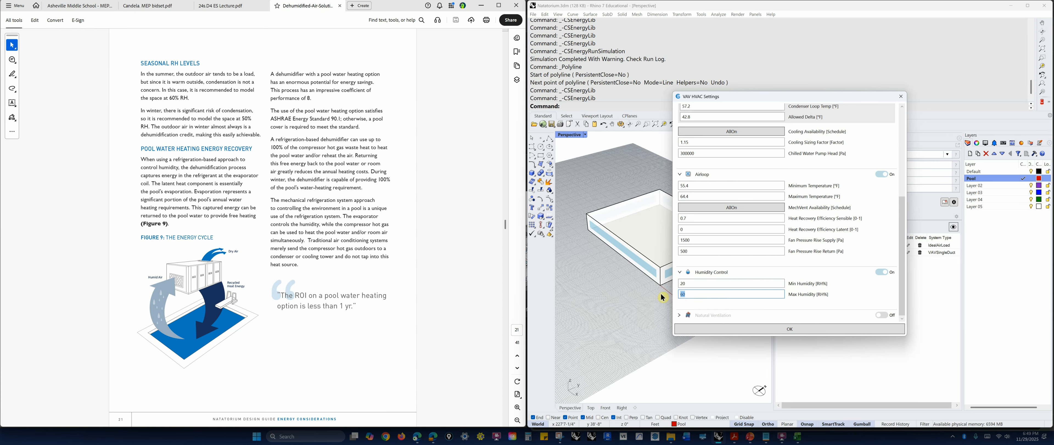
{"action": "type", "text": "80"}
Set the minimum humidity to 50 %RH and the maximum to 60 %RH, and accept the VAV HVAC settings.
{"action": "double_click", "coordinate": [686, 284]}
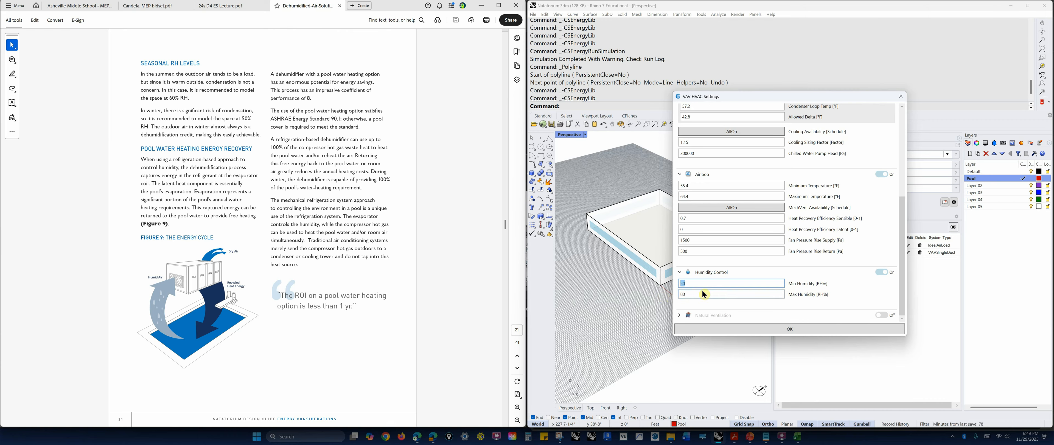
{"action": "left_click_drag", "start_coordinate": [691, 294], "coordinate": [670, 298]}
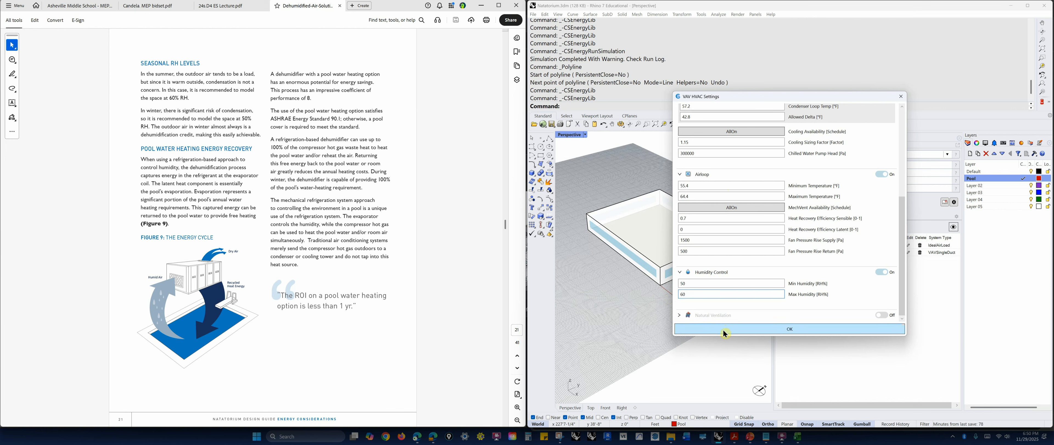
{"action": "scroll", "coordinate": [720, 267], "scroll_direction": "up", "scroll_amount": 5}
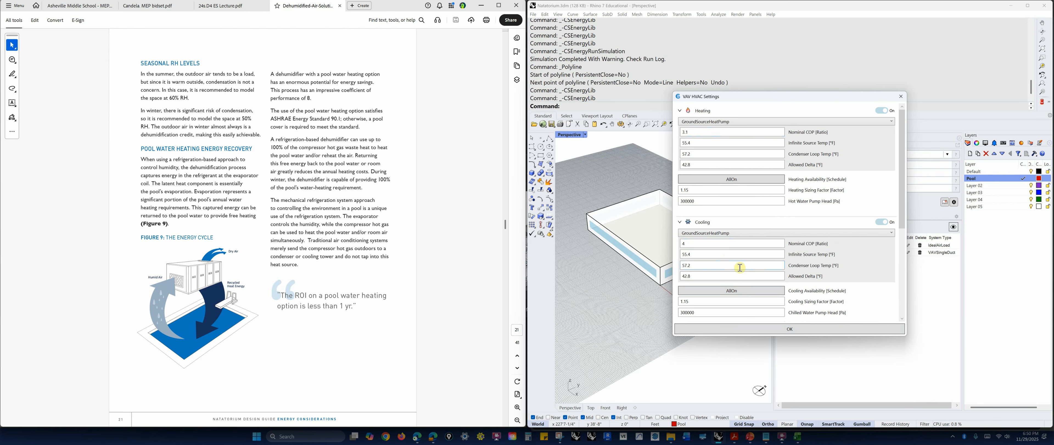
{"action": "scroll", "coordinate": [739, 267], "scroll_direction": "down", "scroll_amount": 3}
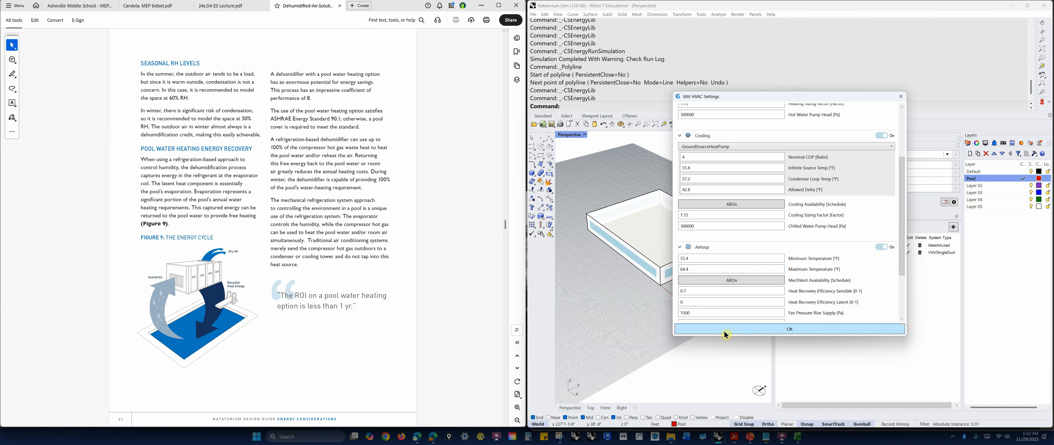
{"action": "scroll", "coordinate": [732, 303], "scroll_direction": "up", "scroll_amount": 3}
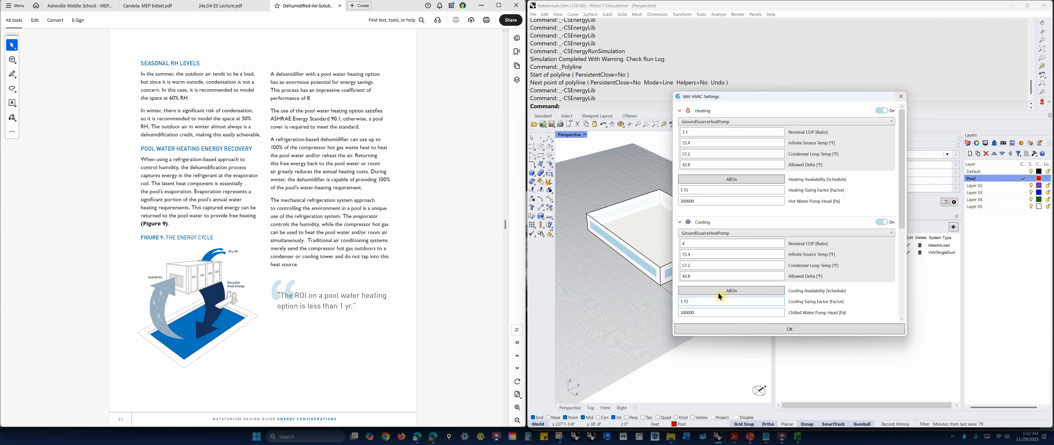
{"action": "left_click", "coordinate": [800, 328]}
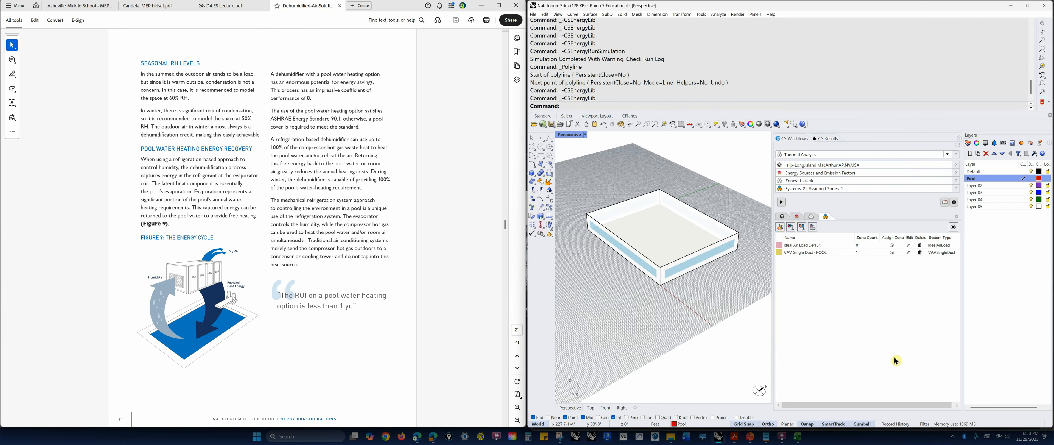
Check the Pool zone's space use in the zone list and return to the list of HVAC systems.
{"action": "right_click_drag", "start_coordinate": [725, 288], "coordinate": [731, 286]}
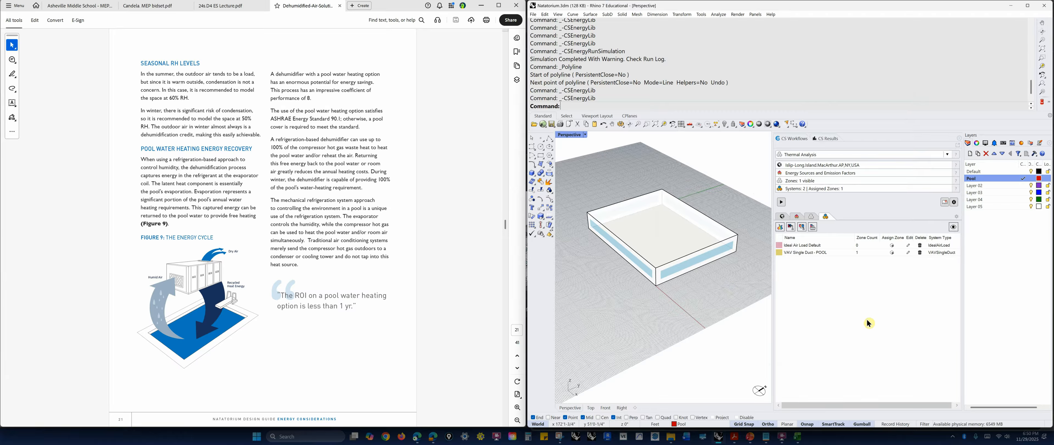
{"action": "left_click", "coordinate": [812, 220]}
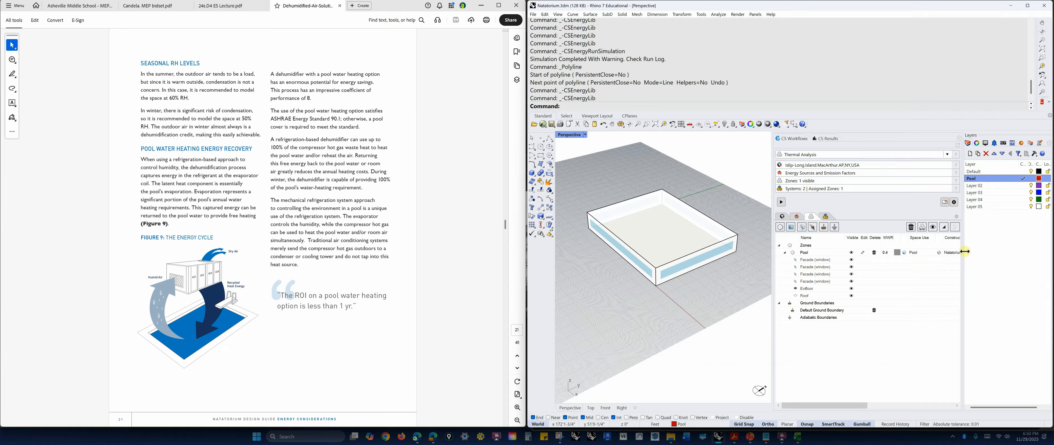
{"action": "left_click", "coordinate": [829, 219]}
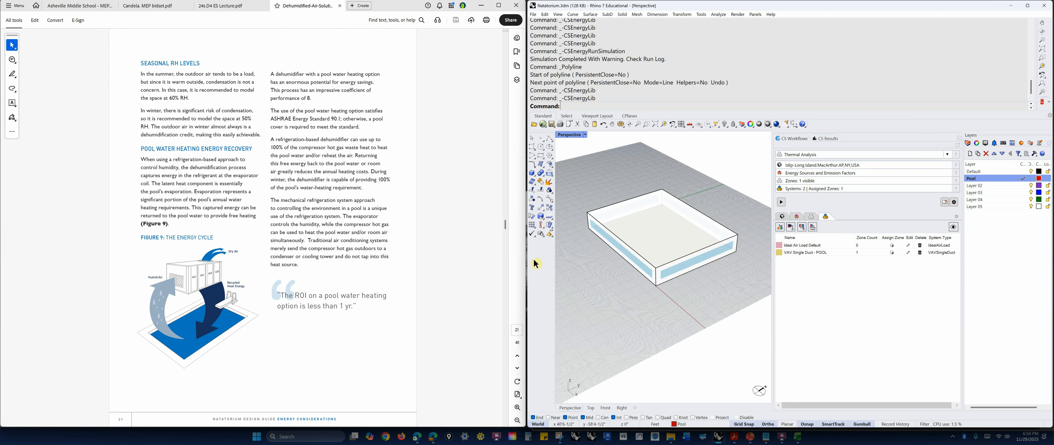
{"action": "left_click", "coordinate": [505, 223]}
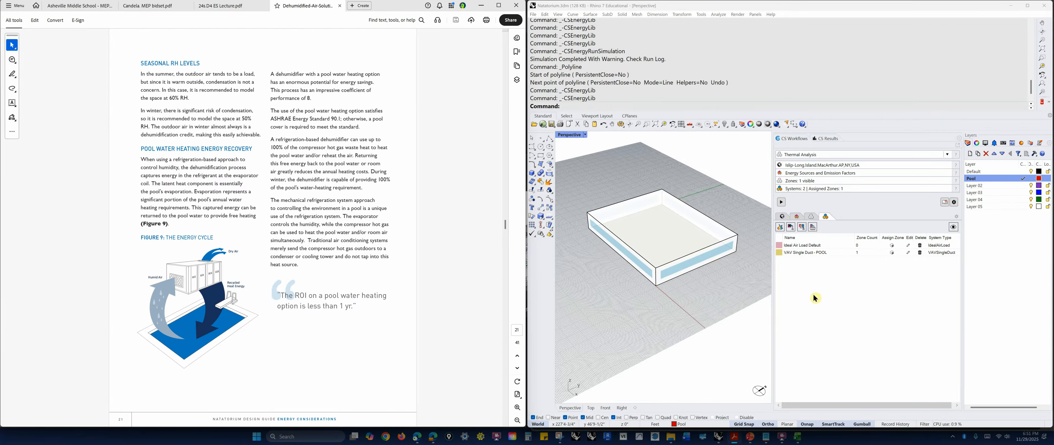
Open the Pool baseline results and examine the humidification share in the building's monthly Energy Use Intensity chart.
{"action": "left_click", "coordinate": [832, 141]}
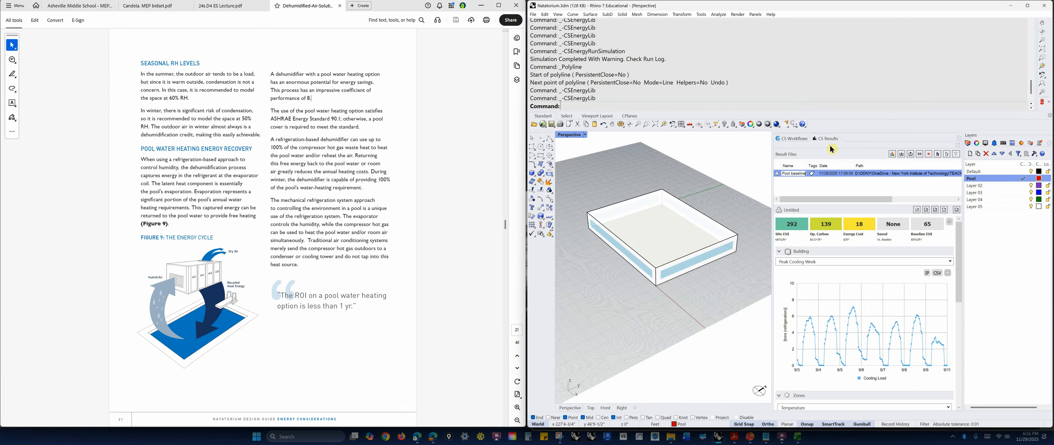
{"action": "left_click", "coordinate": [950, 261]}
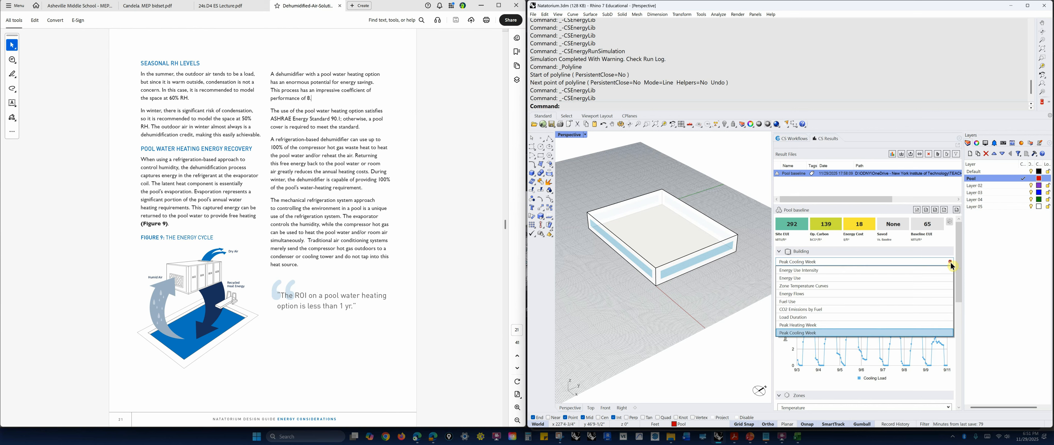
{"action": "left_click", "coordinate": [814, 270]}
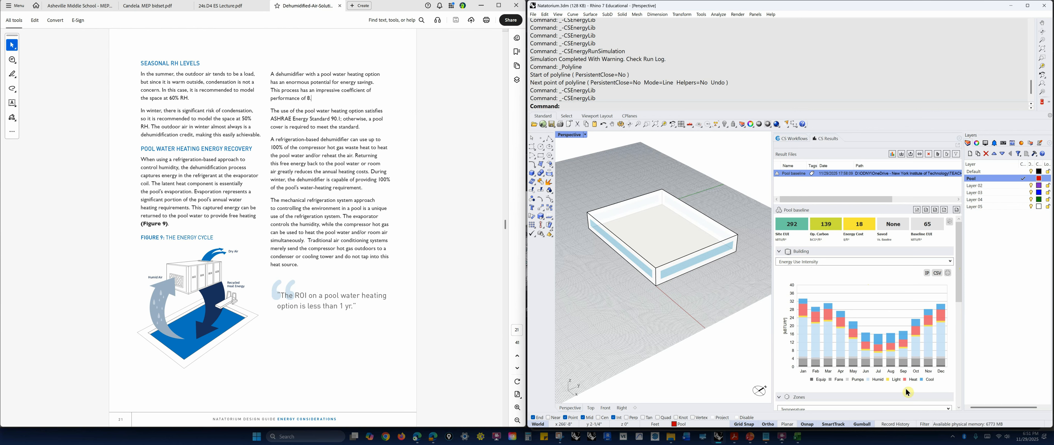
{"action": "mouse_move", "coordinate": [901, 349]}
{"action": "mouse_move", "coordinate": [807, 345]}
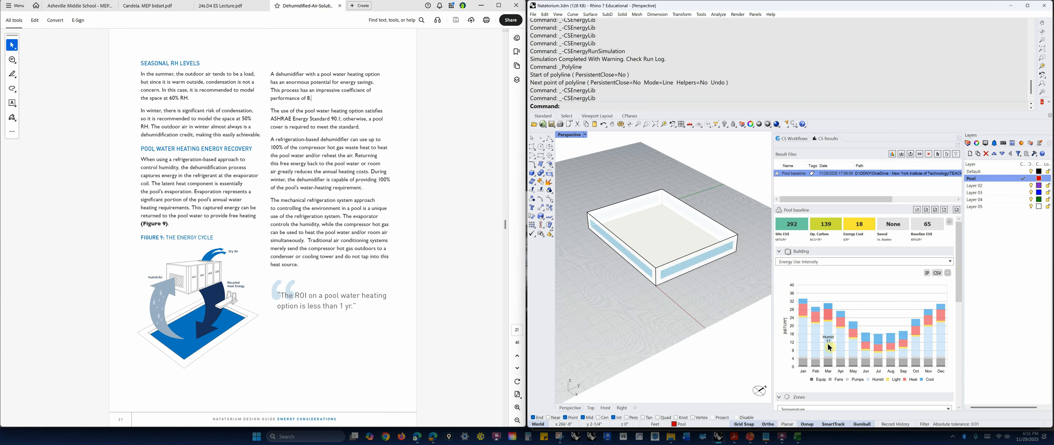
{"action": "mouse_move", "coordinate": [832, 358]}
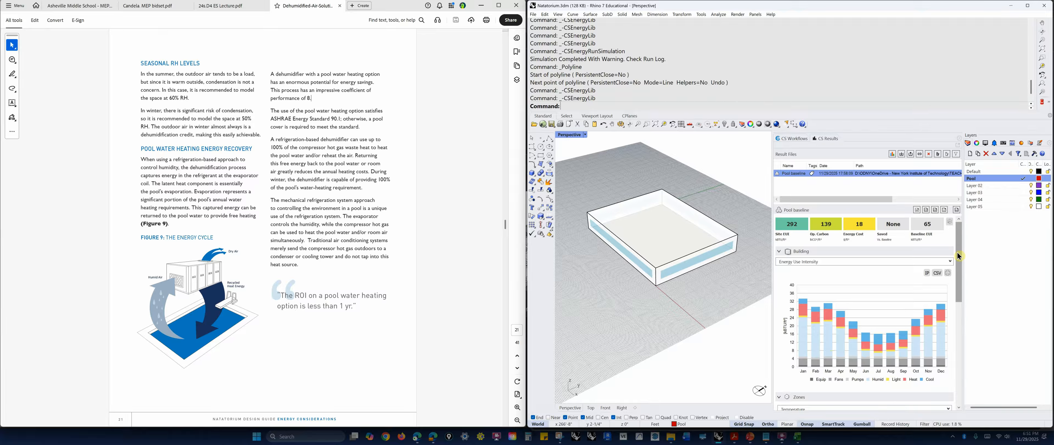
View the building's Energy Flows chart, followed by its Peak Heating Week chart.
{"action": "left_click", "coordinate": [949, 262]}
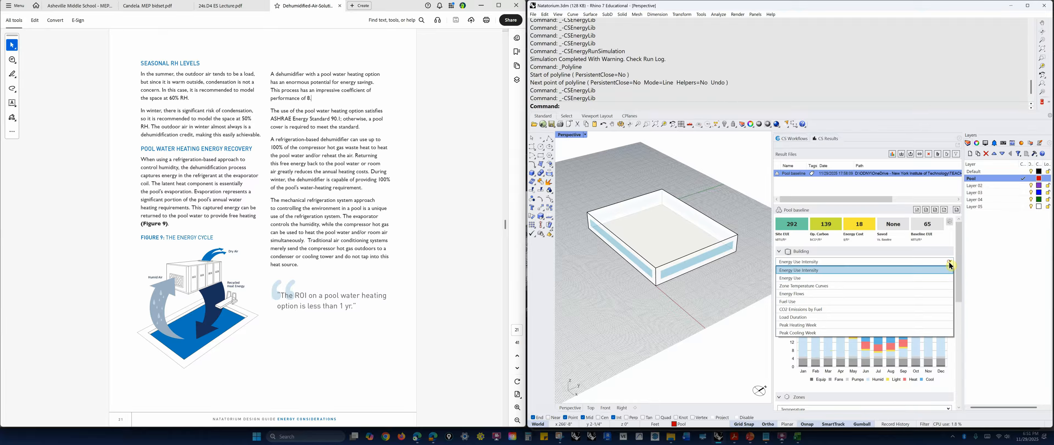
{"action": "left_click", "coordinate": [826, 294]}
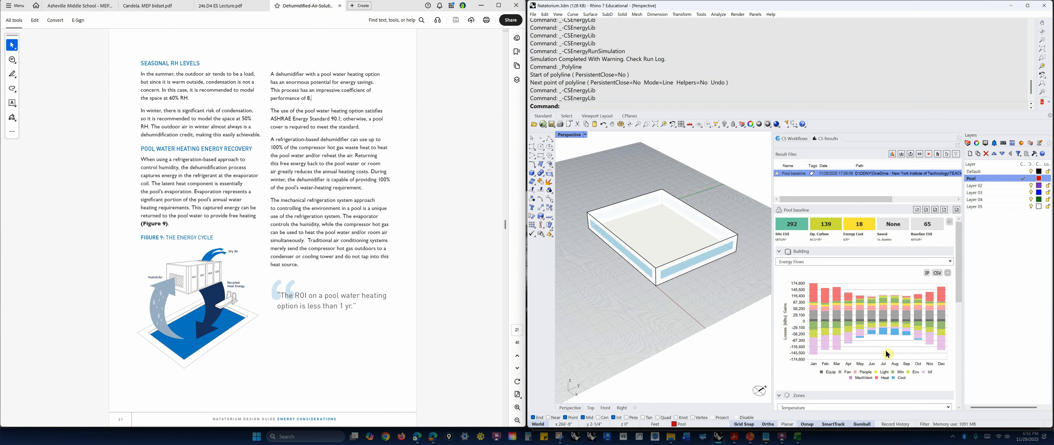
{"action": "left_click", "coordinate": [949, 262]}
{"action": "key", "text": "Down"}
{"action": "key", "text": "Down"}
{"action": "key", "text": "Down"}
{"action": "key", "text": "Down"}
{"action": "key", "text": "Return"}
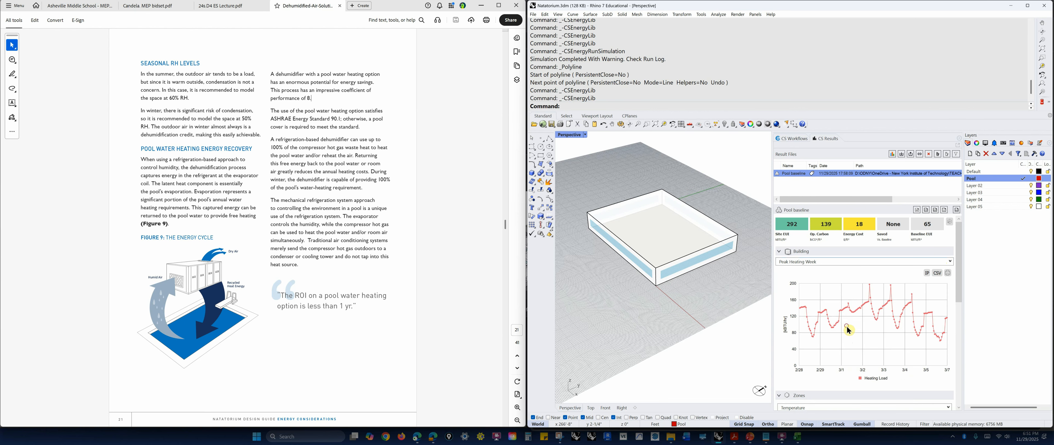
Display the building's Peak Cooling Week chart and switch to the Energy Use chart.
{"action": "left_click", "coordinate": [950, 262]}
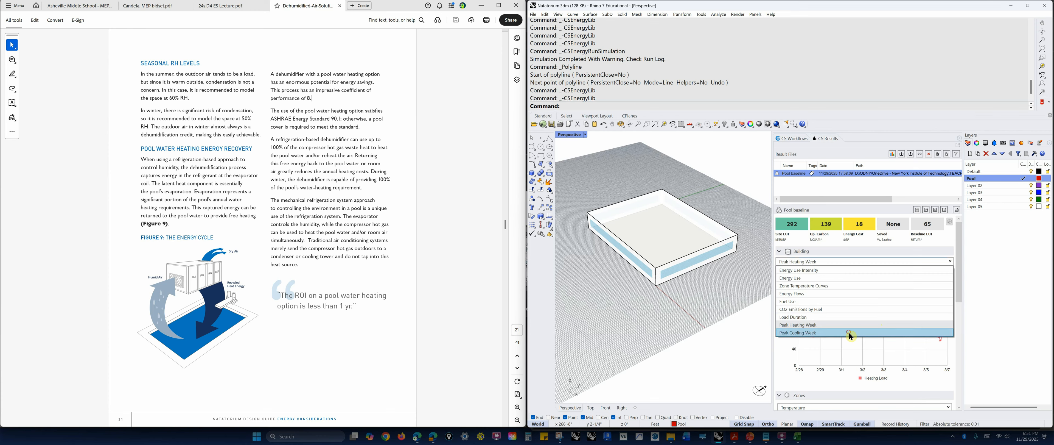
{"action": "left_click", "coordinate": [850, 332]}
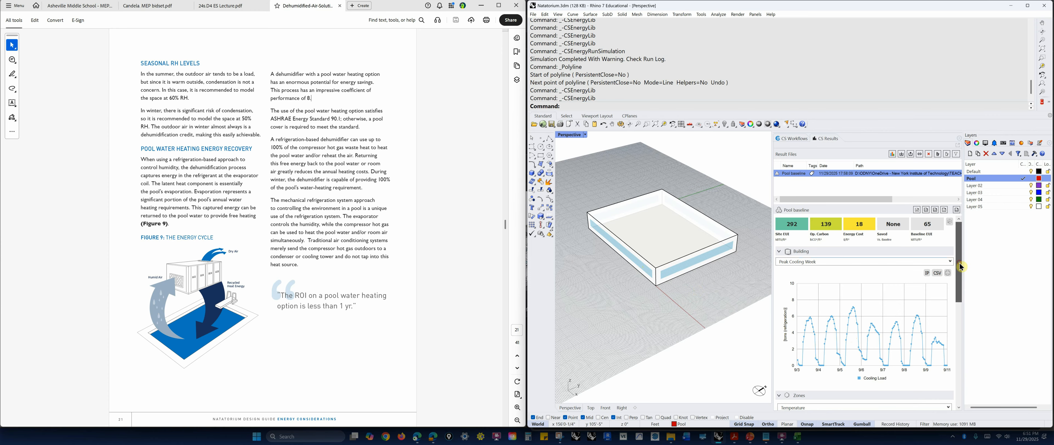
{"action": "left_click", "coordinate": [950, 263]}
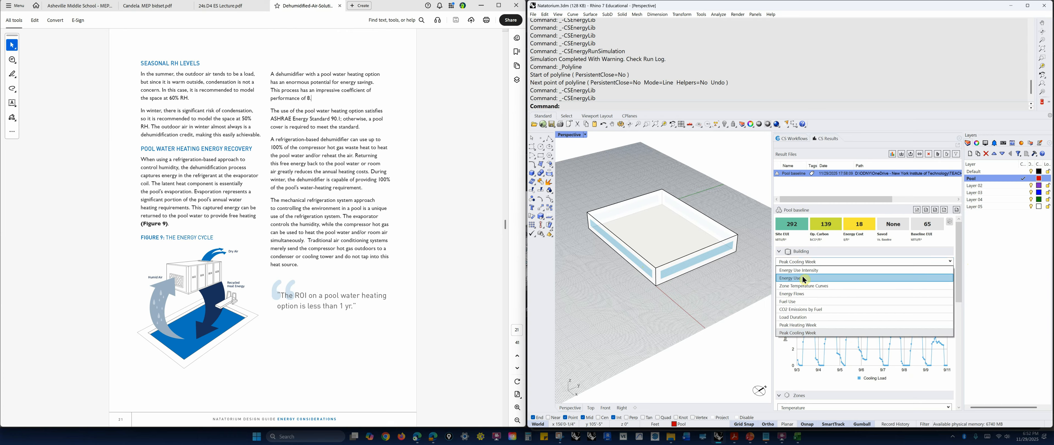
{"action": "left_click", "coordinate": [805, 278]}
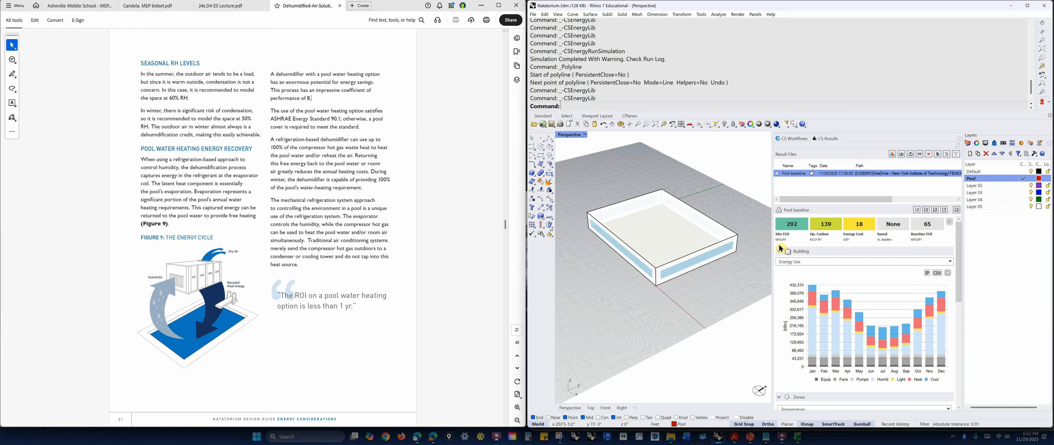
{"action": "left_click", "coordinate": [497, 437]}
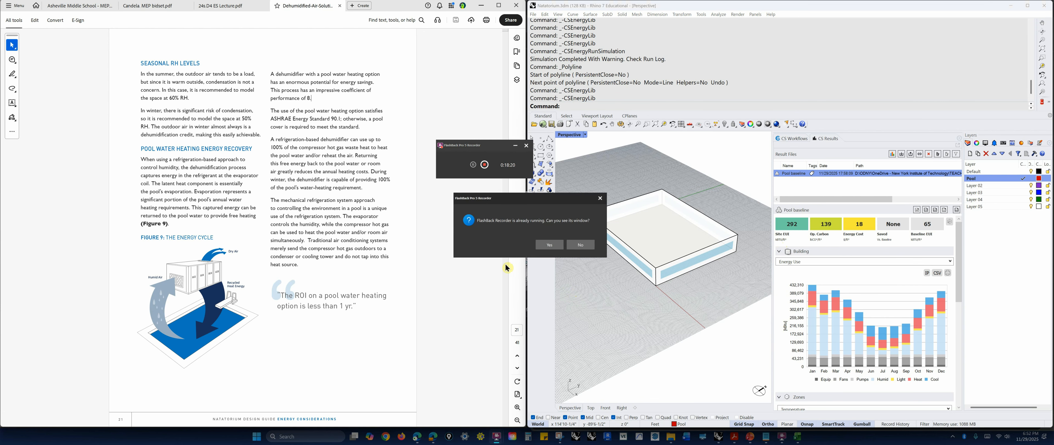
{"action": "left_click", "coordinate": [552, 249]}
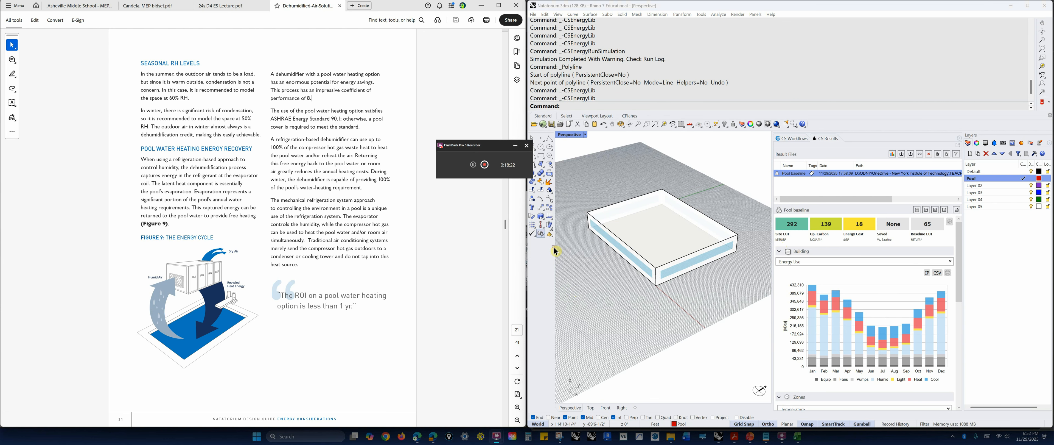